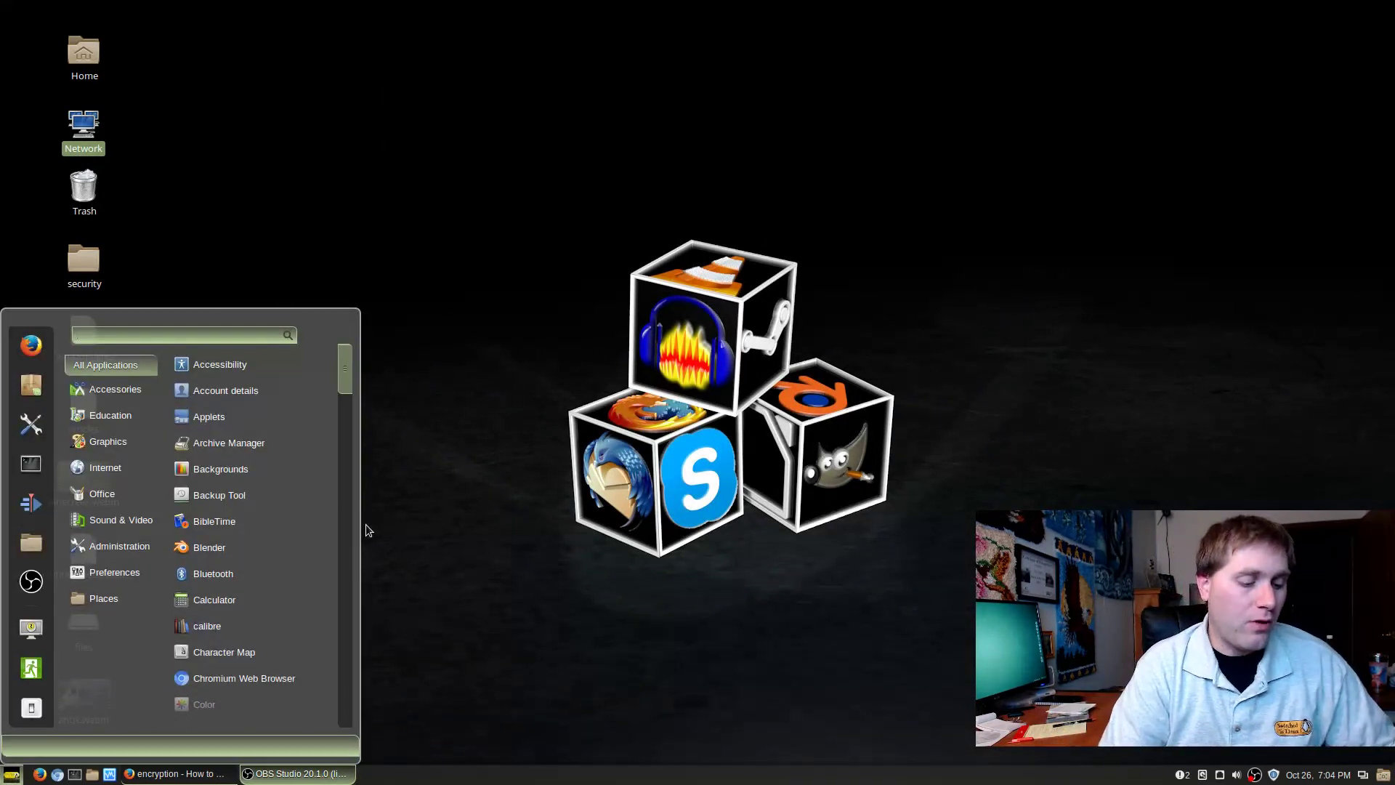
- Launch Disks from a 'dis' search and open the actions for the 33 GB USB drive's files partition
{"action": "type", "text": "dis"}
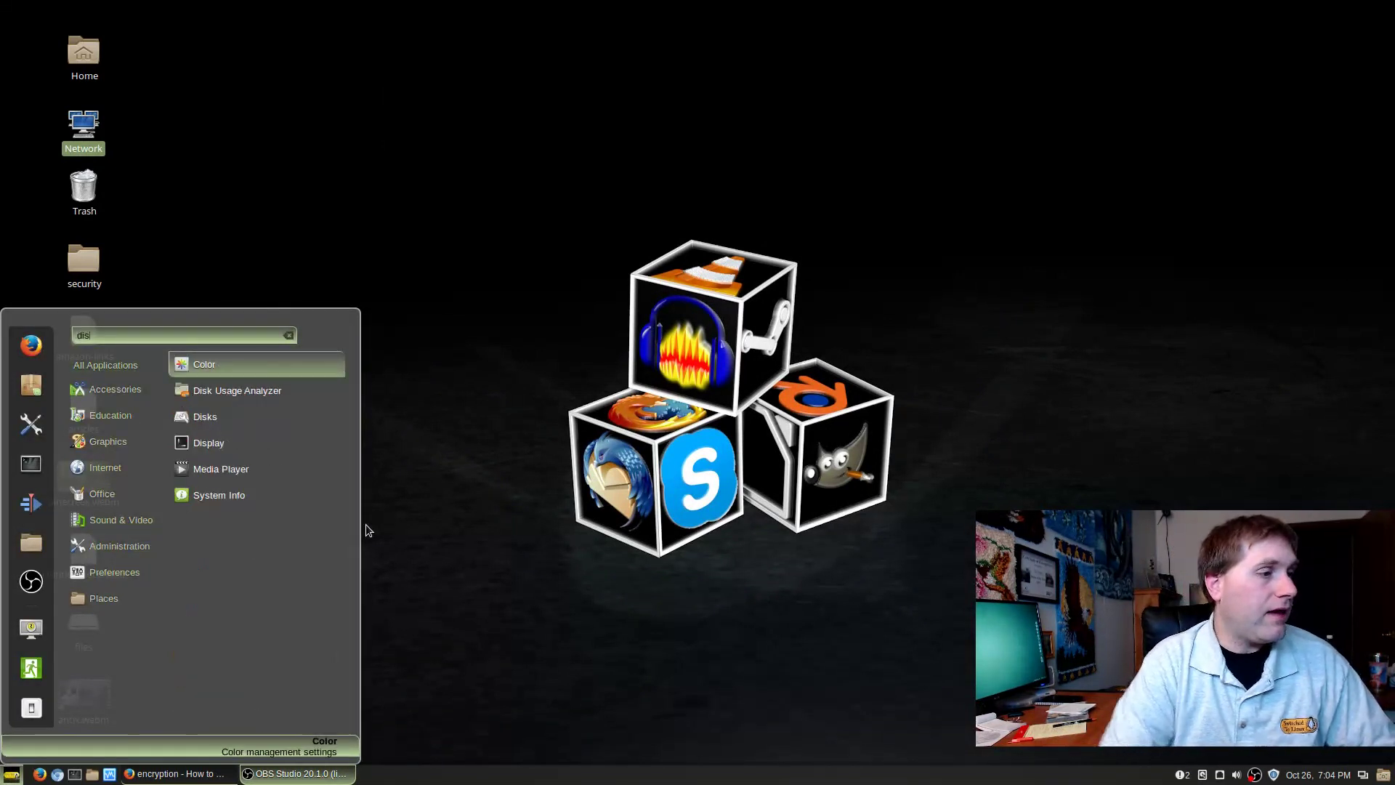
{"action": "left_click", "coordinate": [205, 416]}
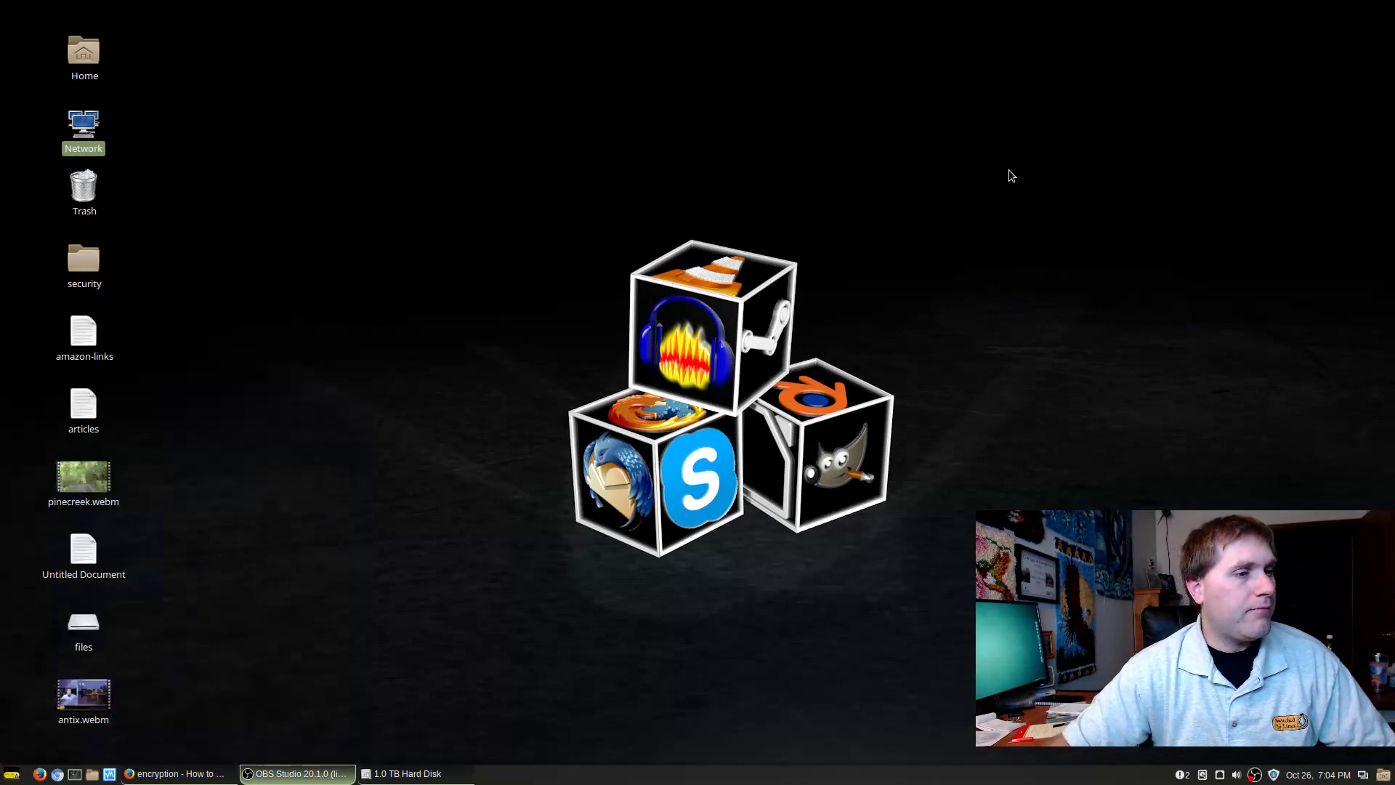
{"action": "left_click_drag", "start_coordinate": [716, 149], "coordinate": [433, 82]}
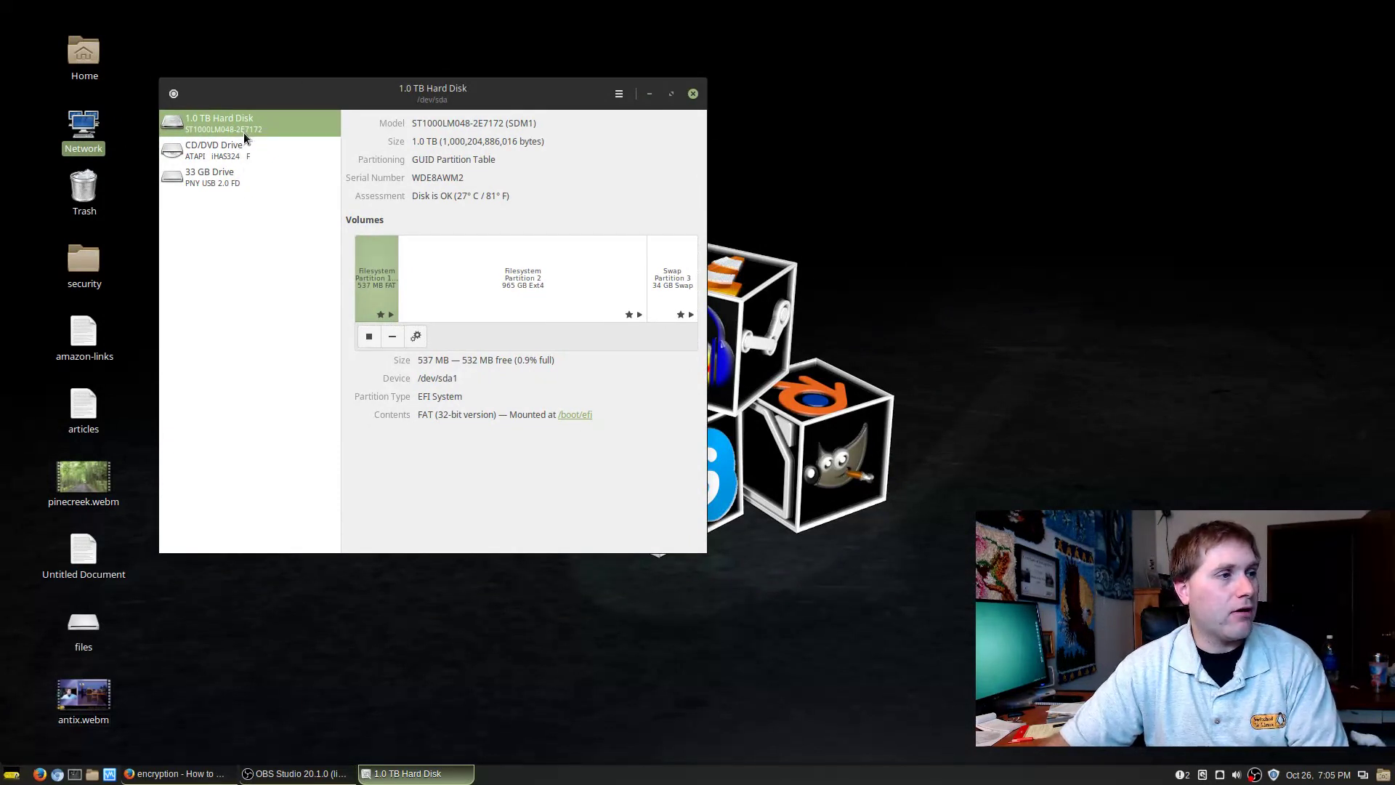
{"action": "left_click", "coordinate": [229, 152]}
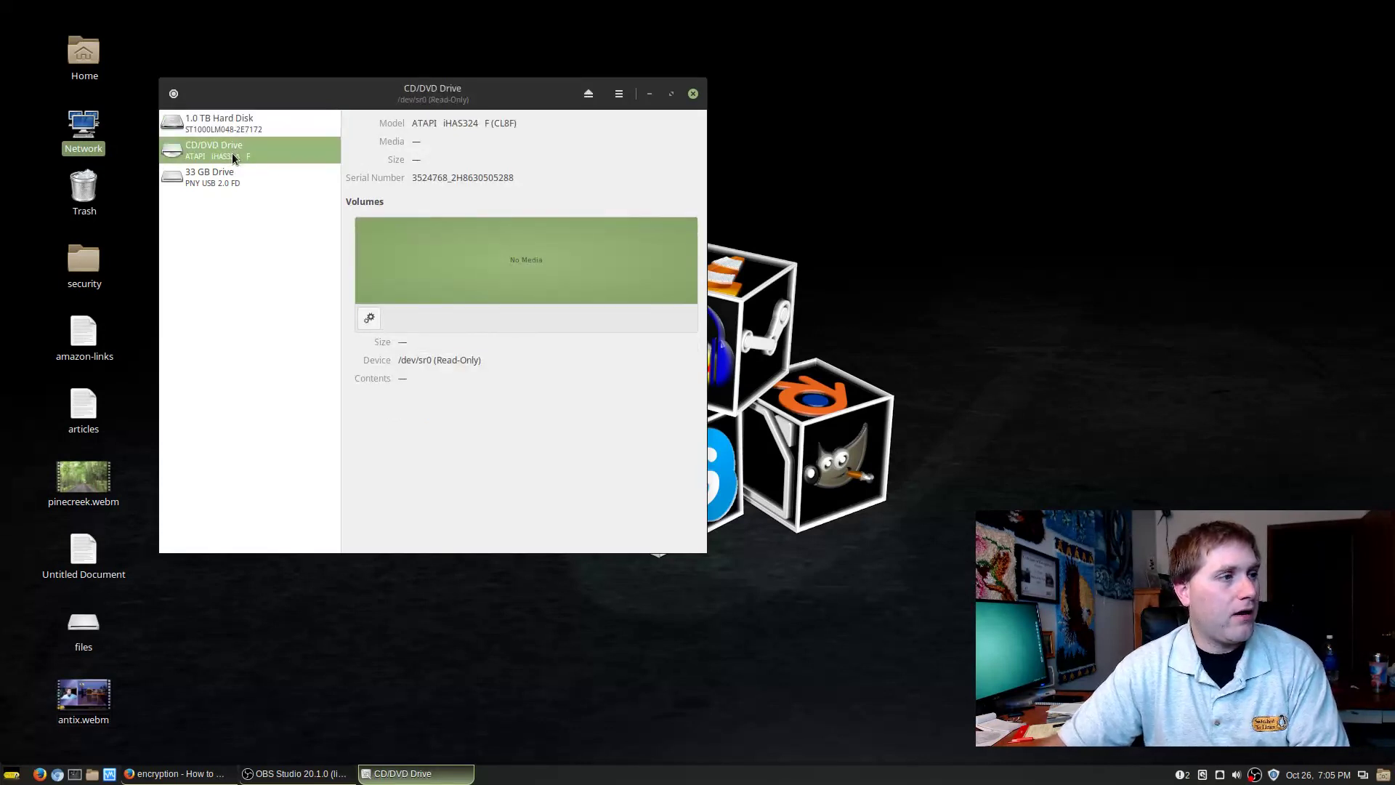
{"action": "left_click", "coordinate": [227, 174]}
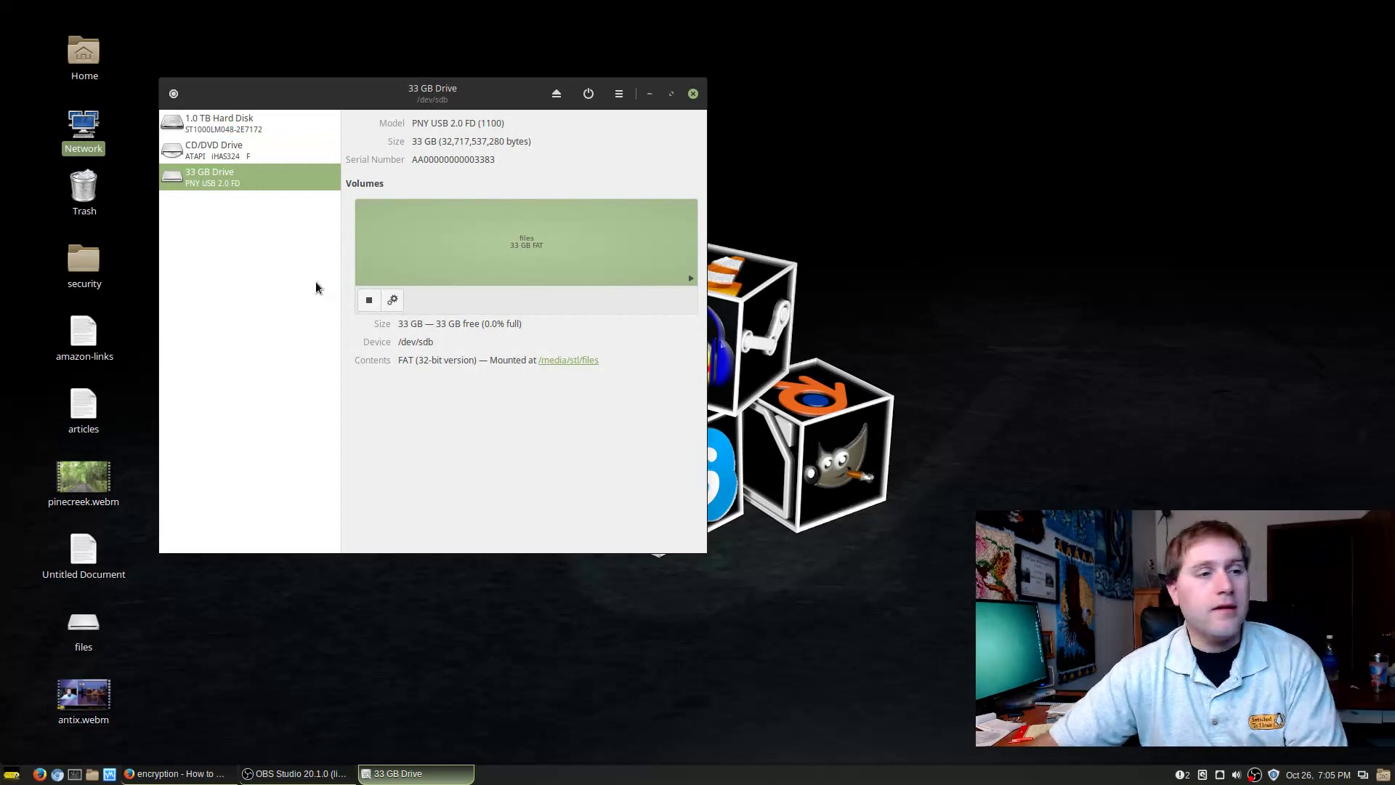
{"action": "left_click", "coordinate": [394, 301]}
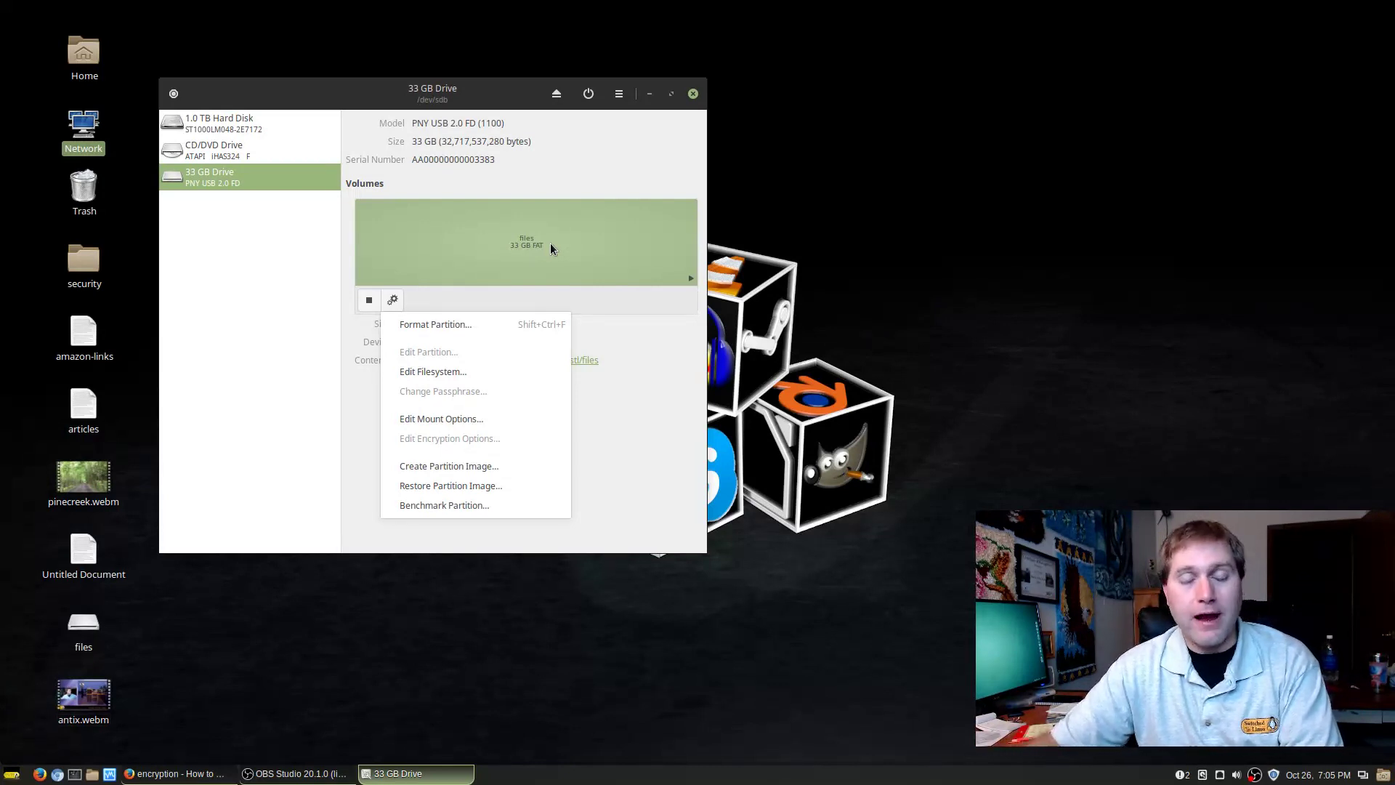
- Format the USB partition as Encrypted (LUKS + Ext4) with the volume name 'Files'
{"action": "left_click", "coordinate": [429, 326]}
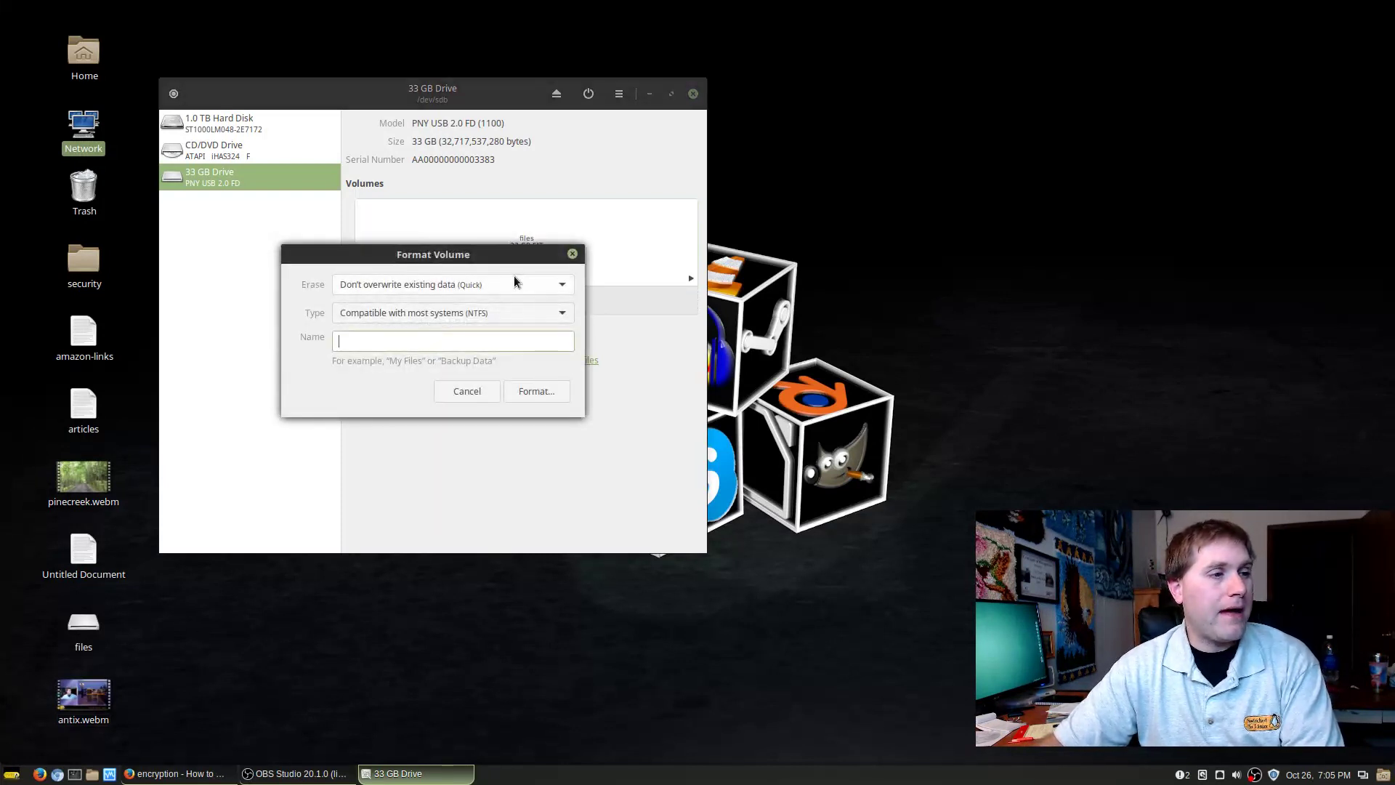
{"action": "left_click", "coordinate": [559, 312]}
{"action": "left_click", "coordinate": [556, 312]}
{"action": "left_click", "coordinate": [555, 312]}
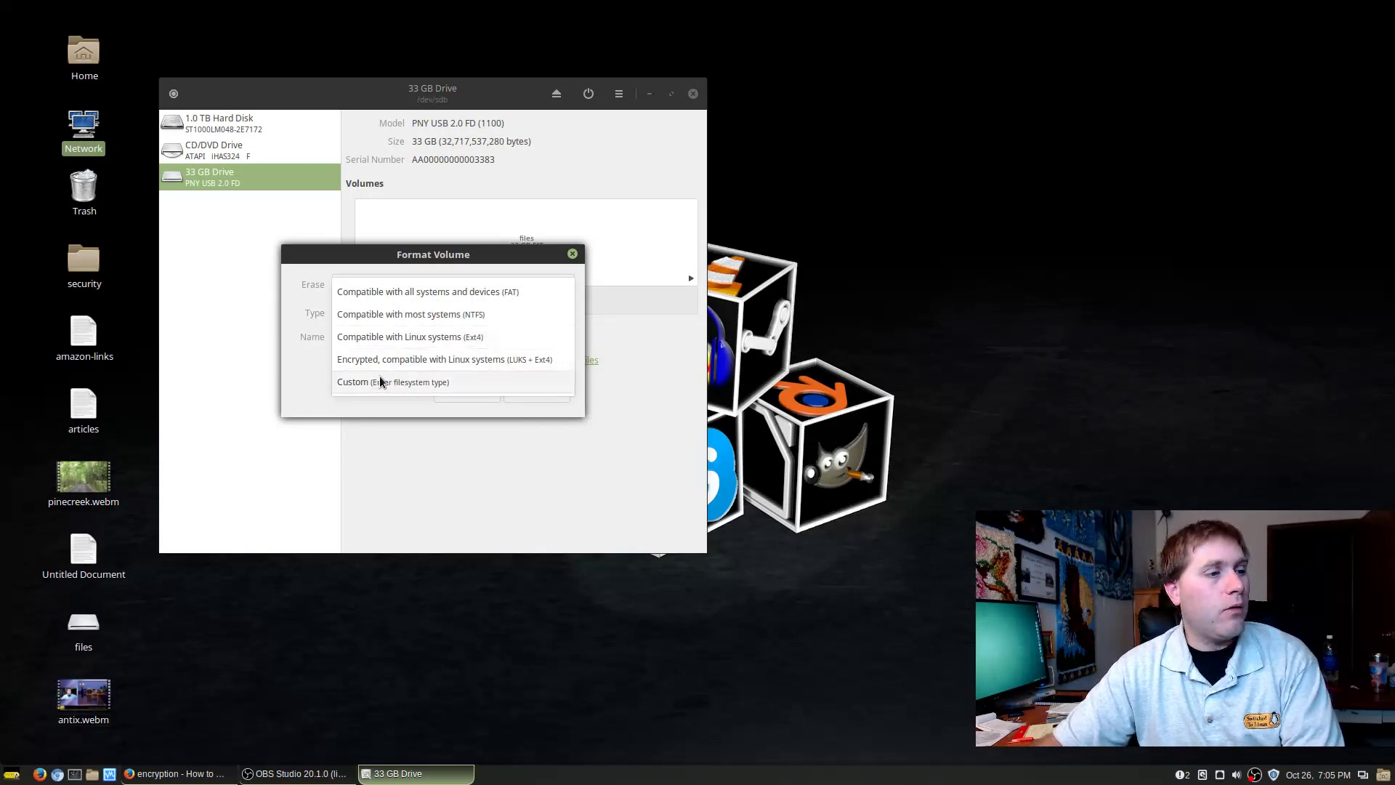
{"action": "left_click", "coordinate": [526, 367]}
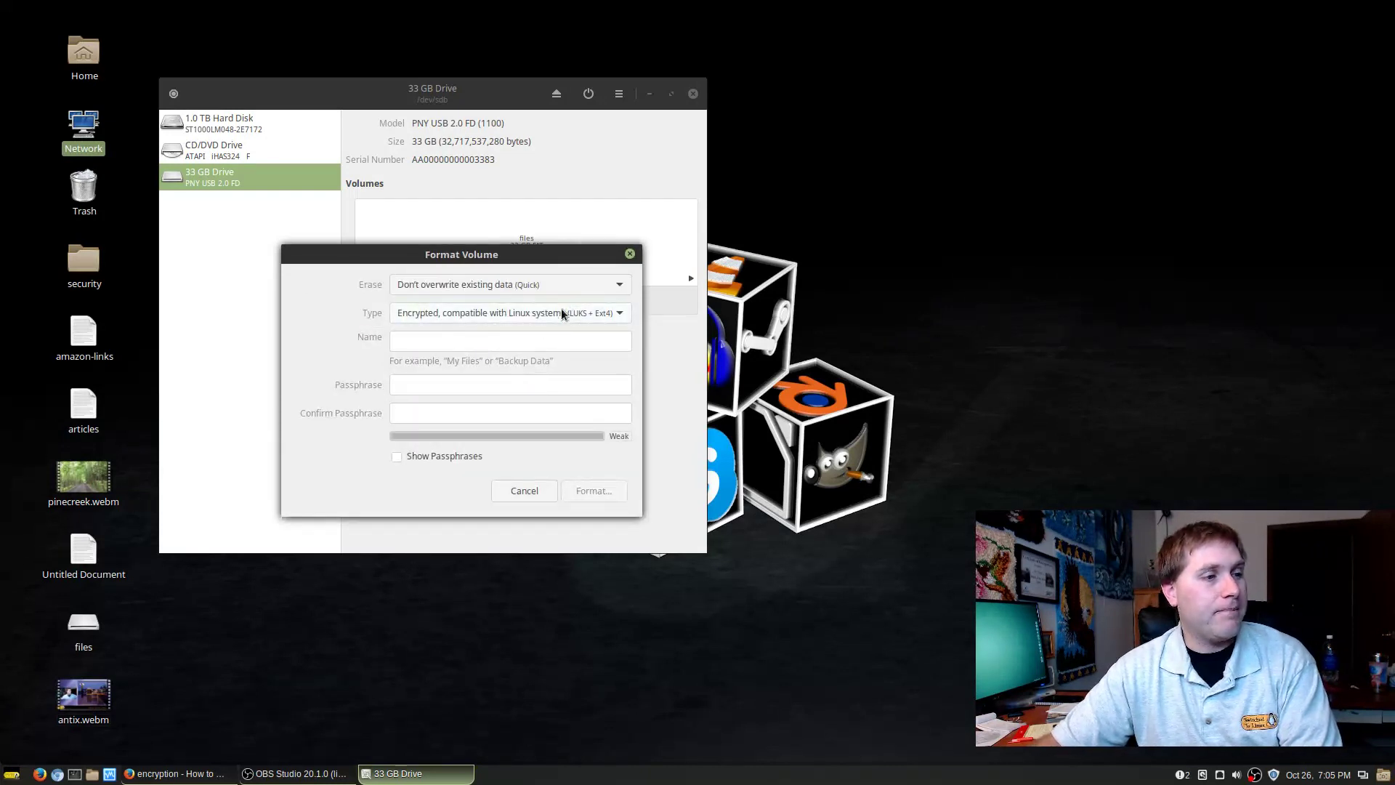
{"action": "left_click", "coordinate": [535, 345]}
{"action": "type", "text": "Files"}
{"action": "left_click", "coordinate": [414, 391]}
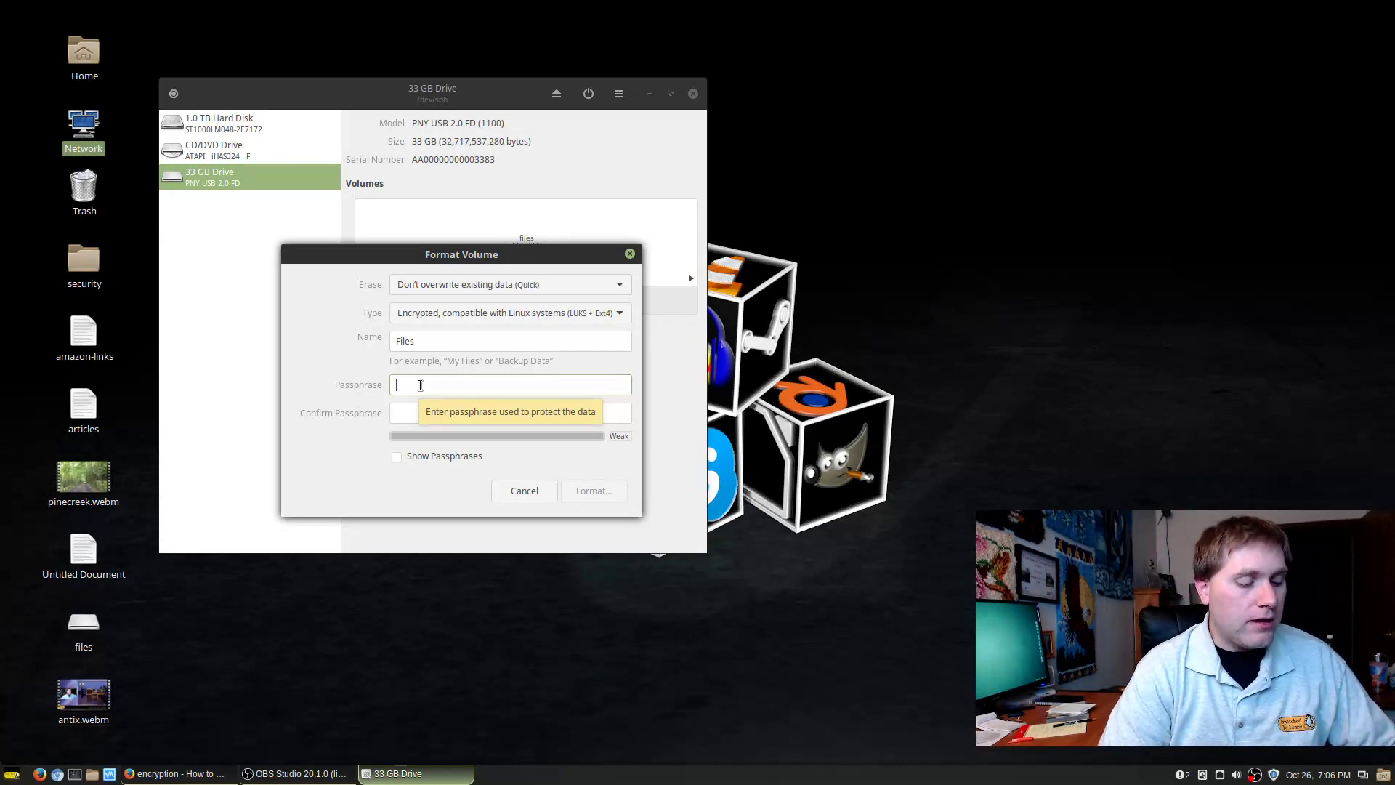
- Enter a first passphrase and confirmation, then clear both fields
{"action": "type", "text": "•••••••"}
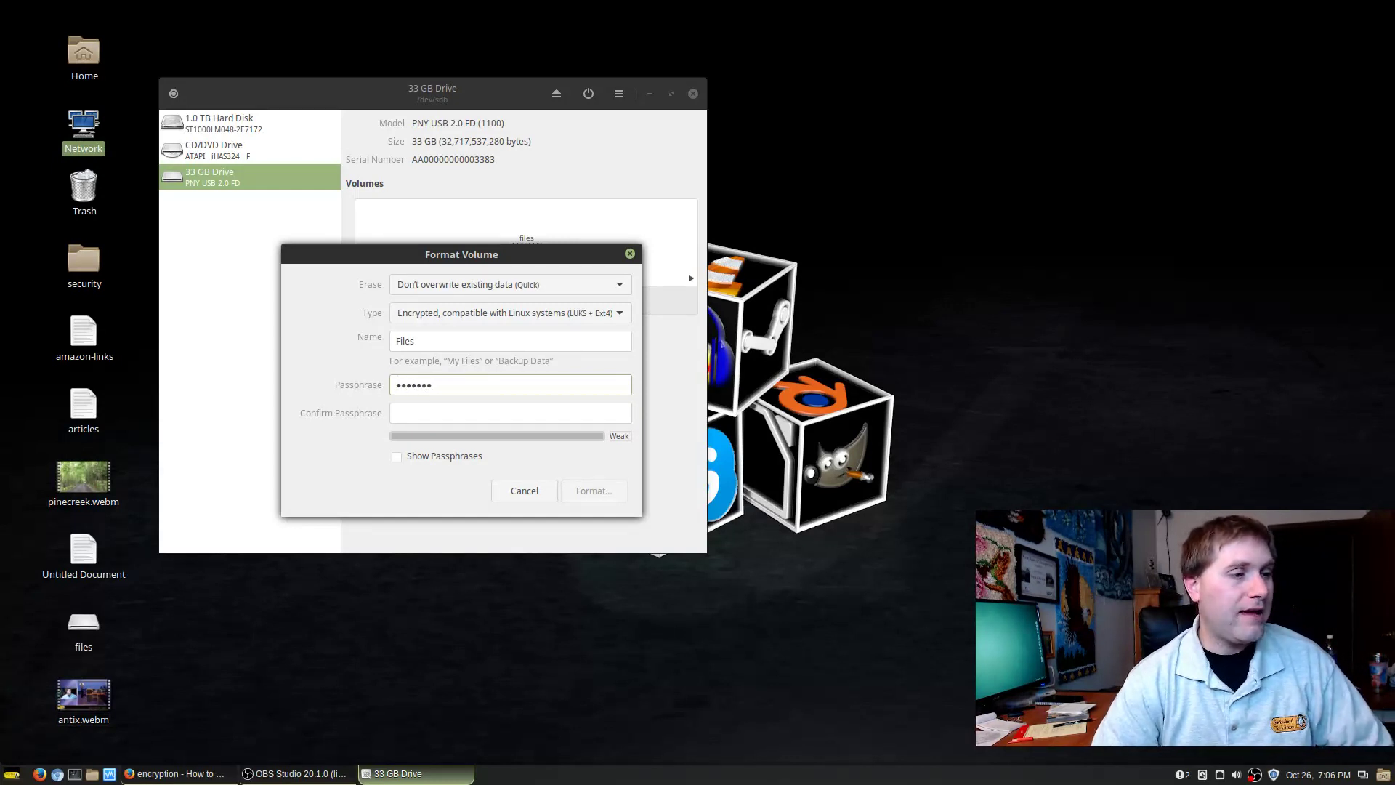
{"action": "left_click", "coordinate": [412, 413]}
{"action": "type", "text": "••••••"}
{"action": "key", "text": "shift+Tab"}
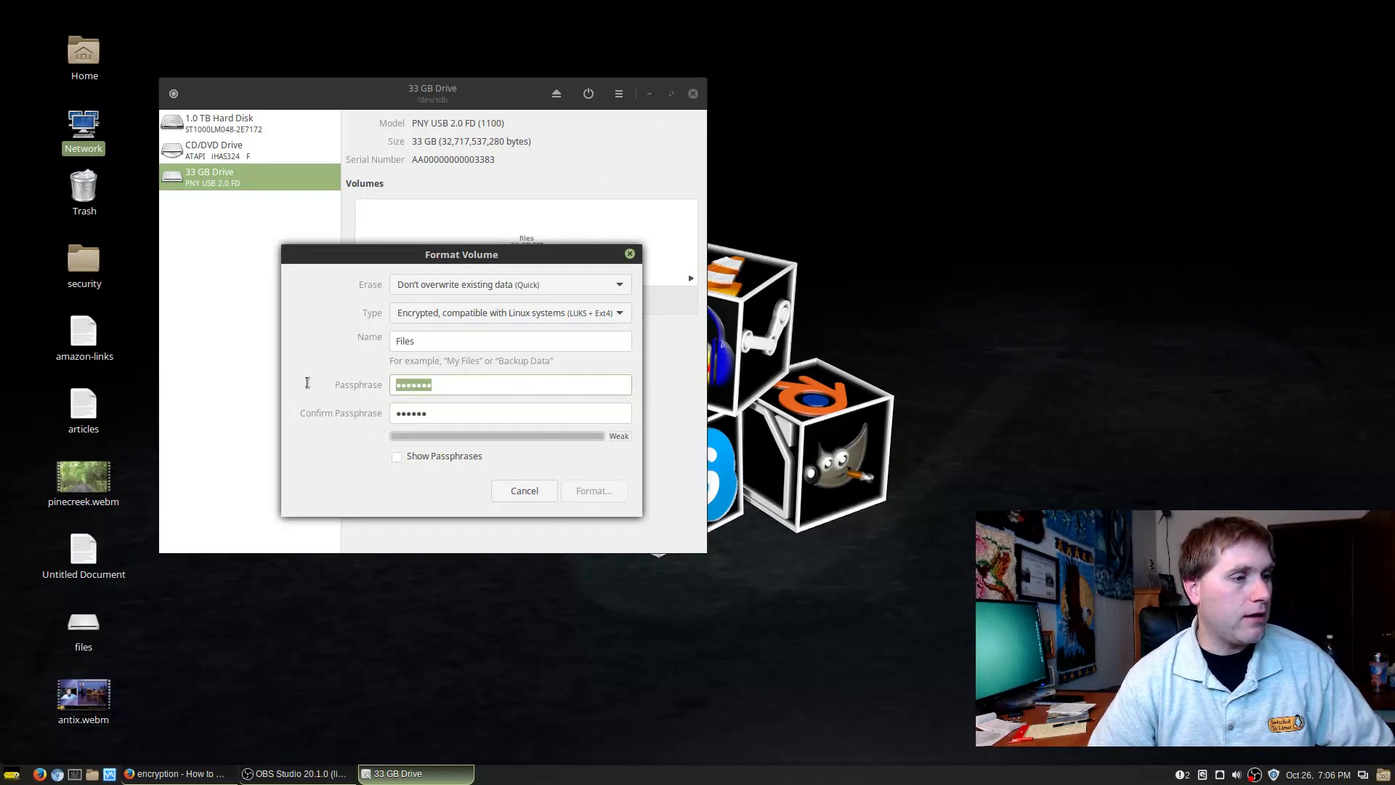
{"action": "key", "text": "BackSpace"}
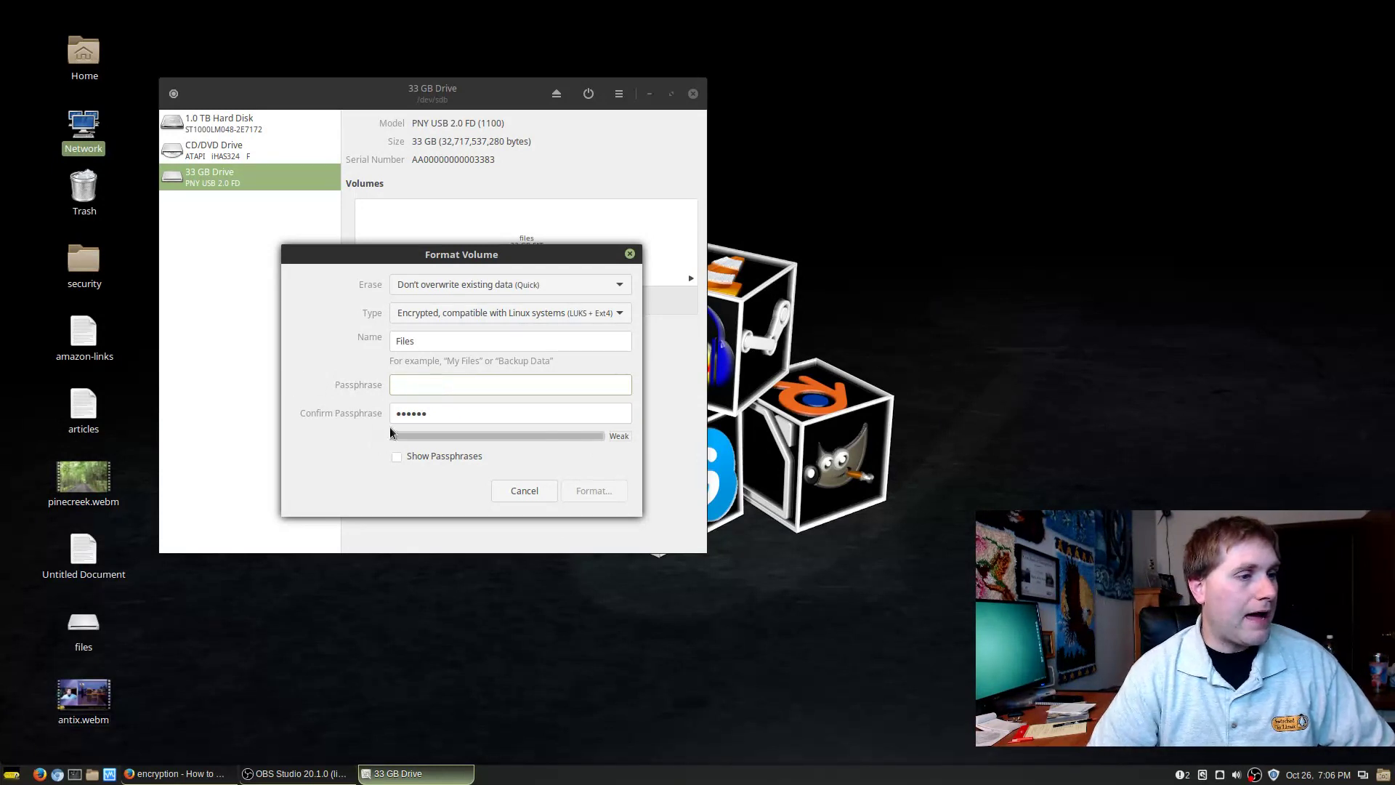
{"action": "key", "text": "Tab"}
{"action": "key", "text": "BackSpace"}
- Enter a new, Strong-rated passphrase and repeat it in Confirm Passphrase
{"action": "left_click", "coordinate": [429, 383]}
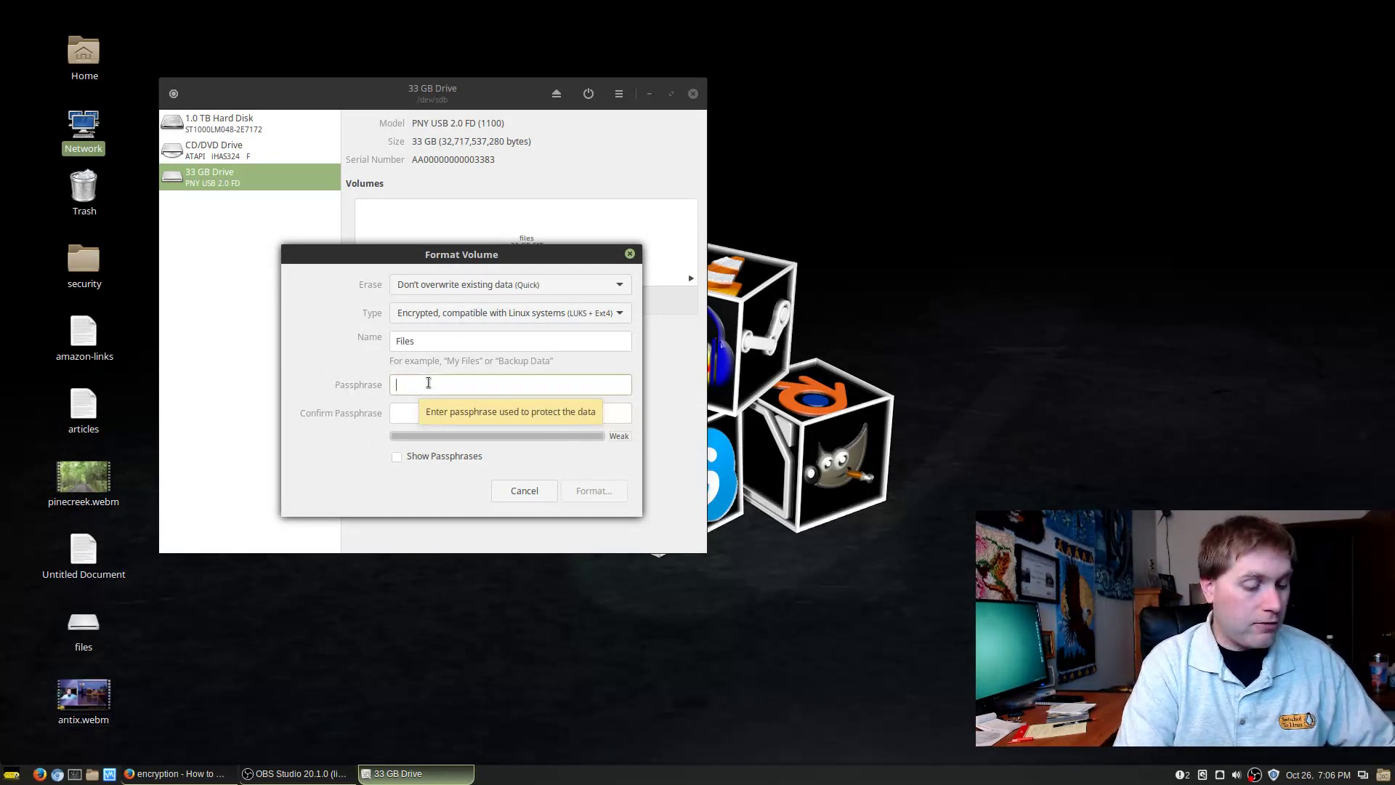
{"action": "type", "text": "*******"}
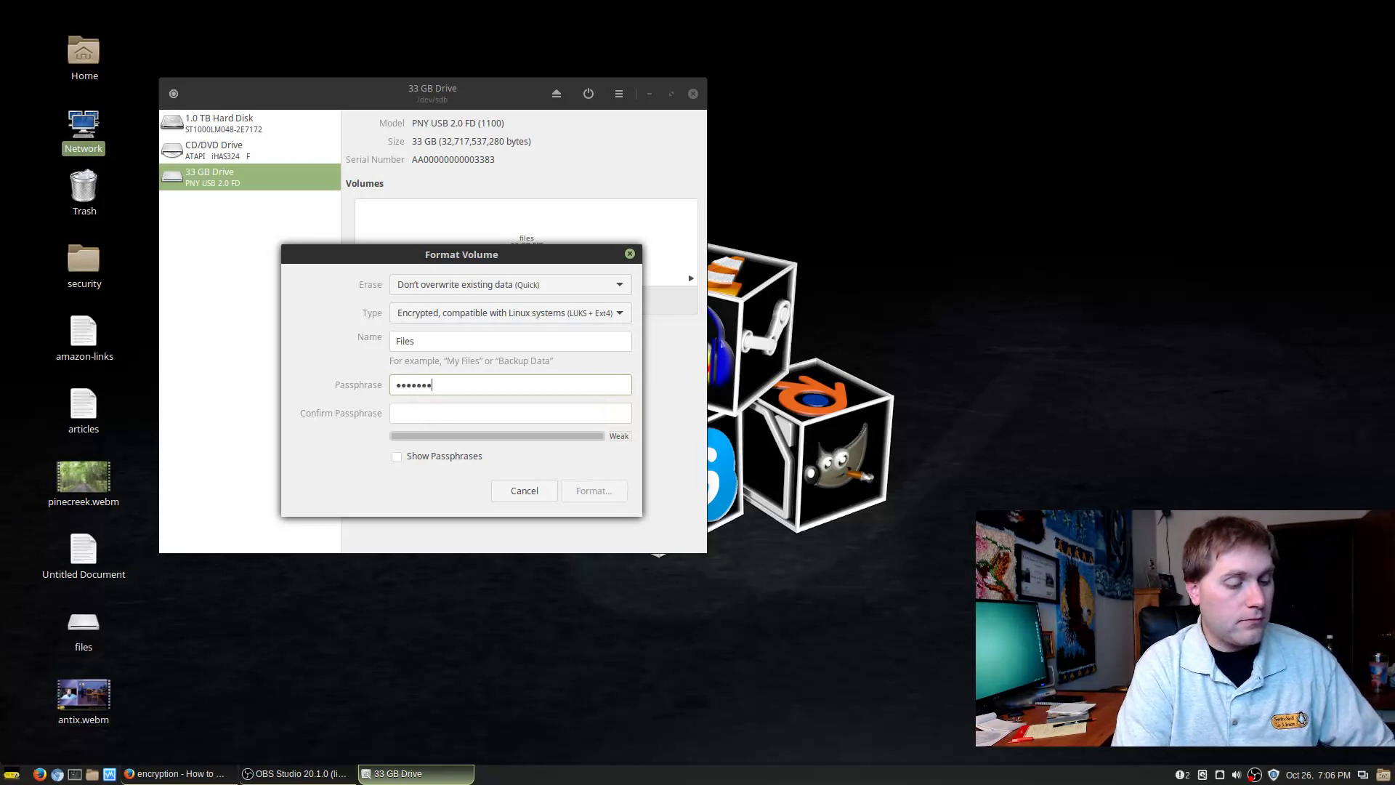
{"action": "type", "text": "*********"}
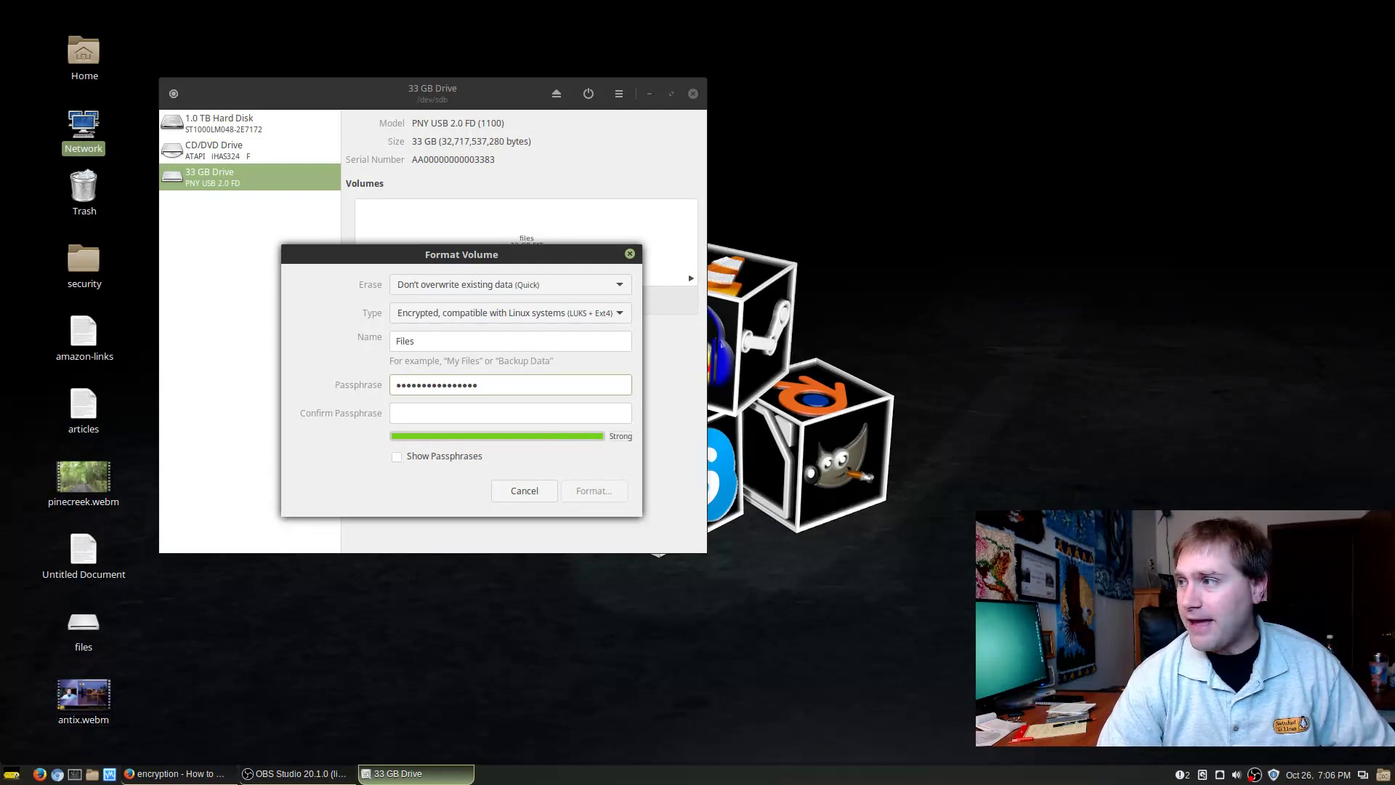
{"action": "key", "text": "Tab"}
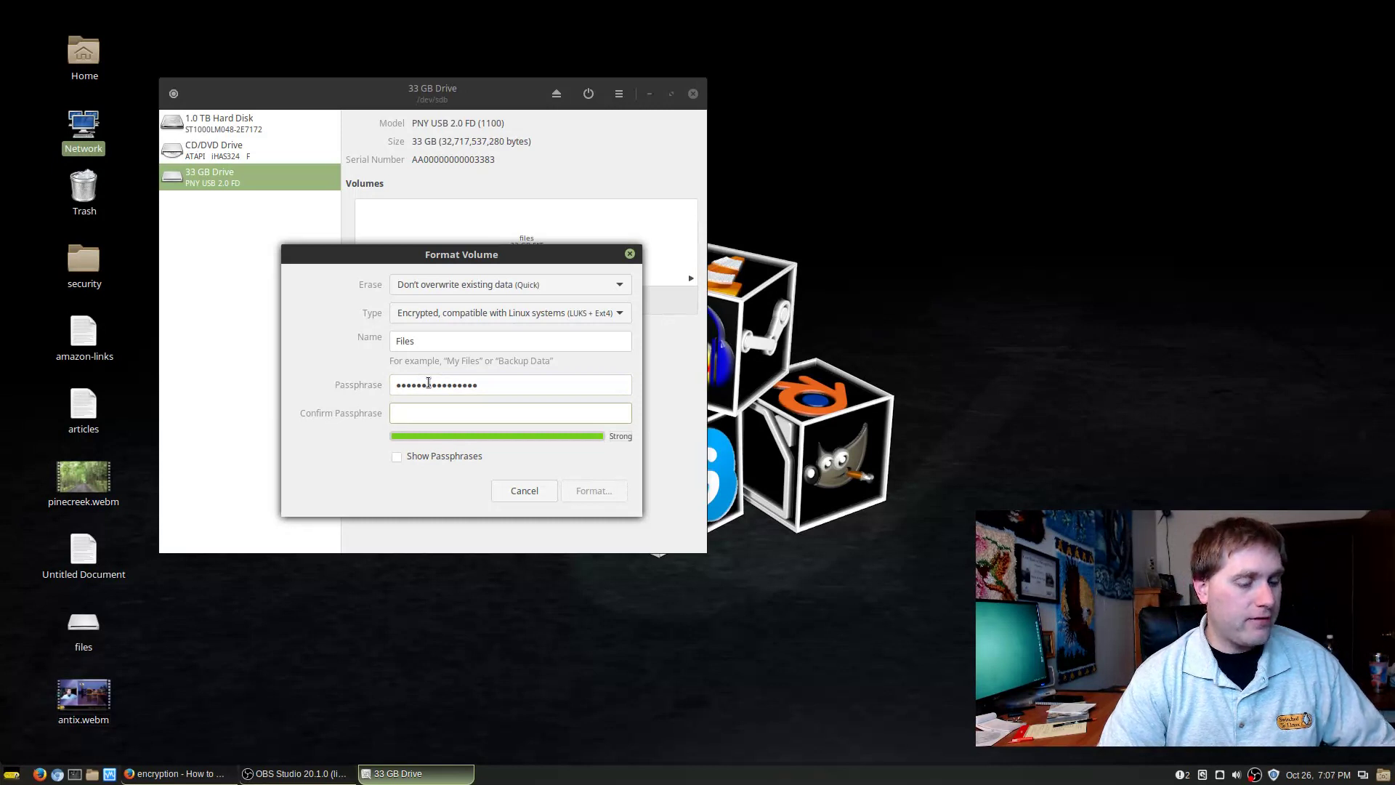
{"action": "type", "text": "******"}
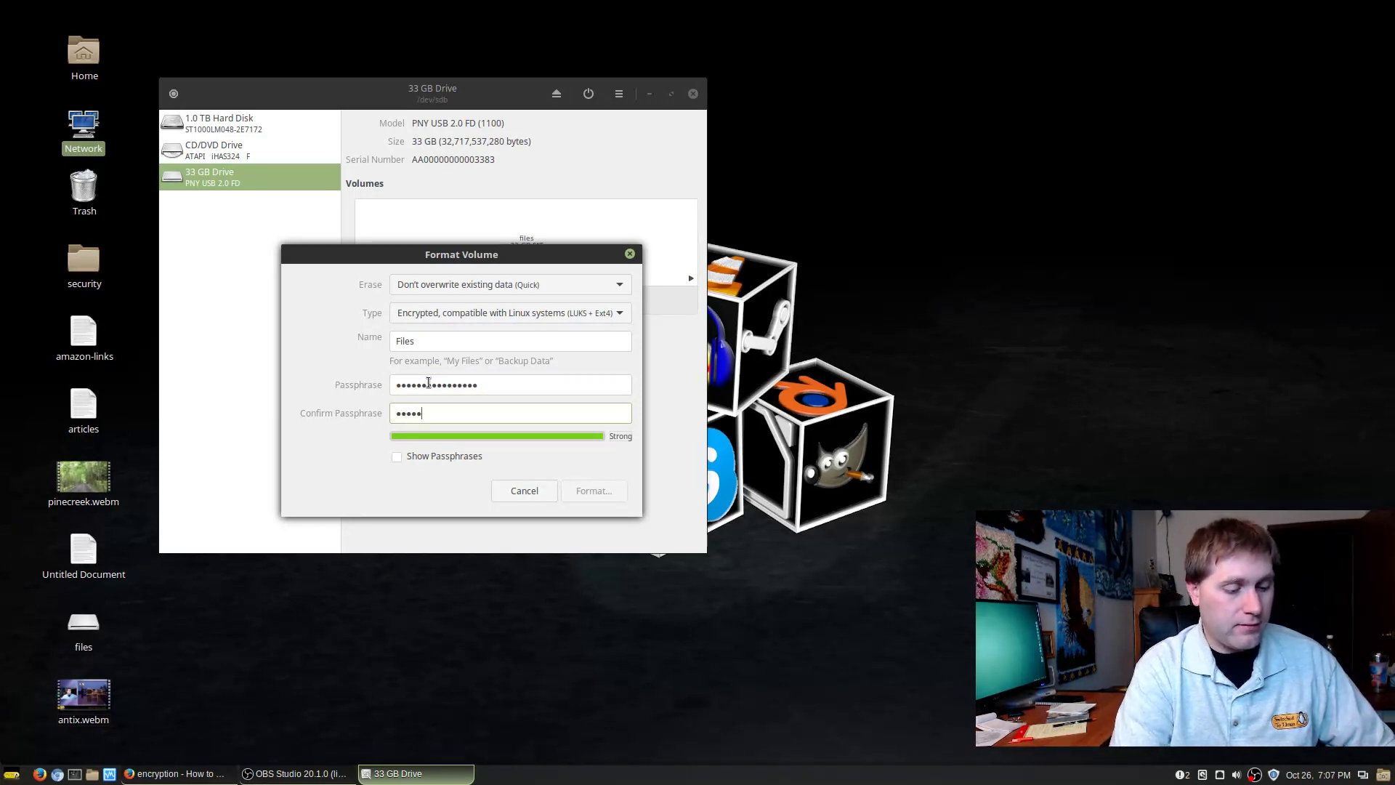
{"action": "type", "text": "**********"}
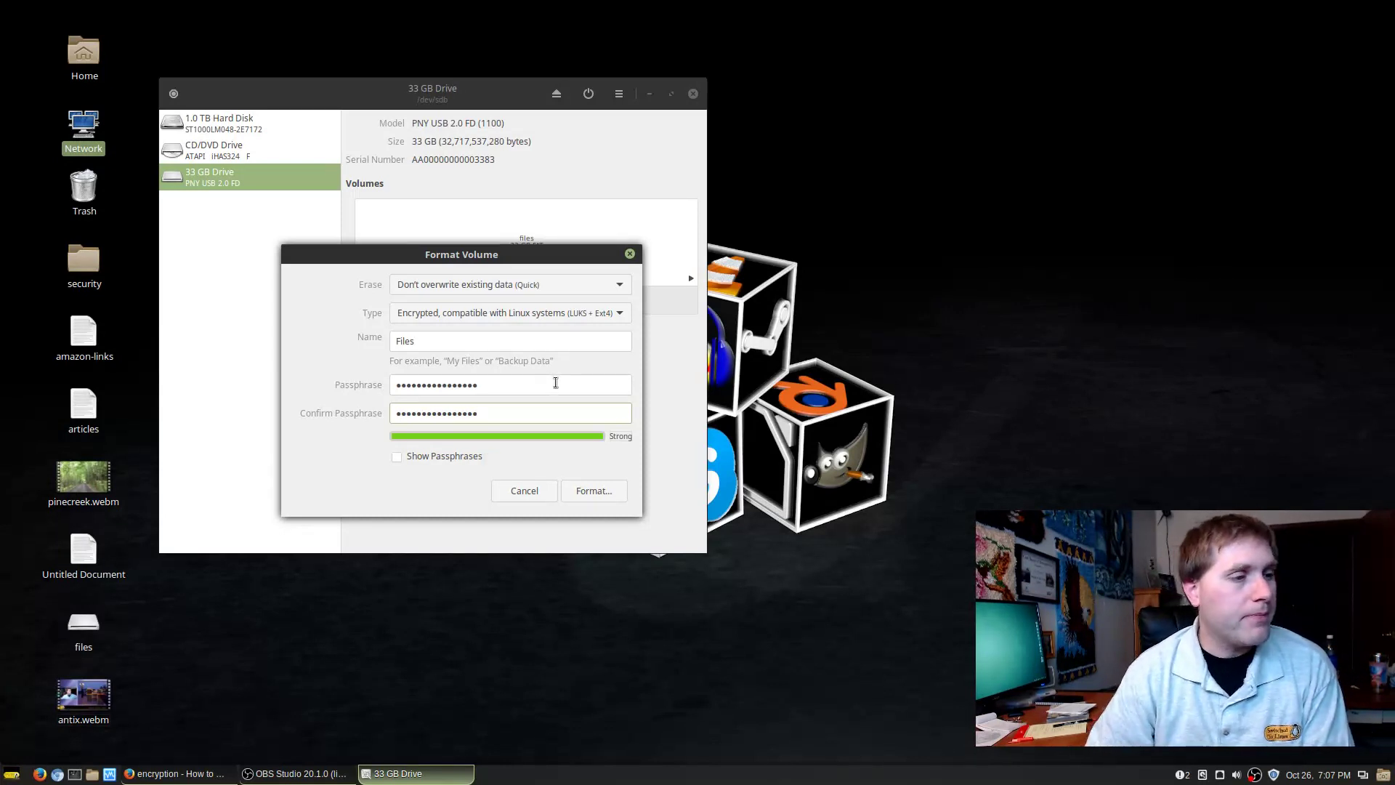
- Submit the encrypted format settings and confirm formatting the USB volume
{"action": "left_click", "coordinate": [600, 495]}
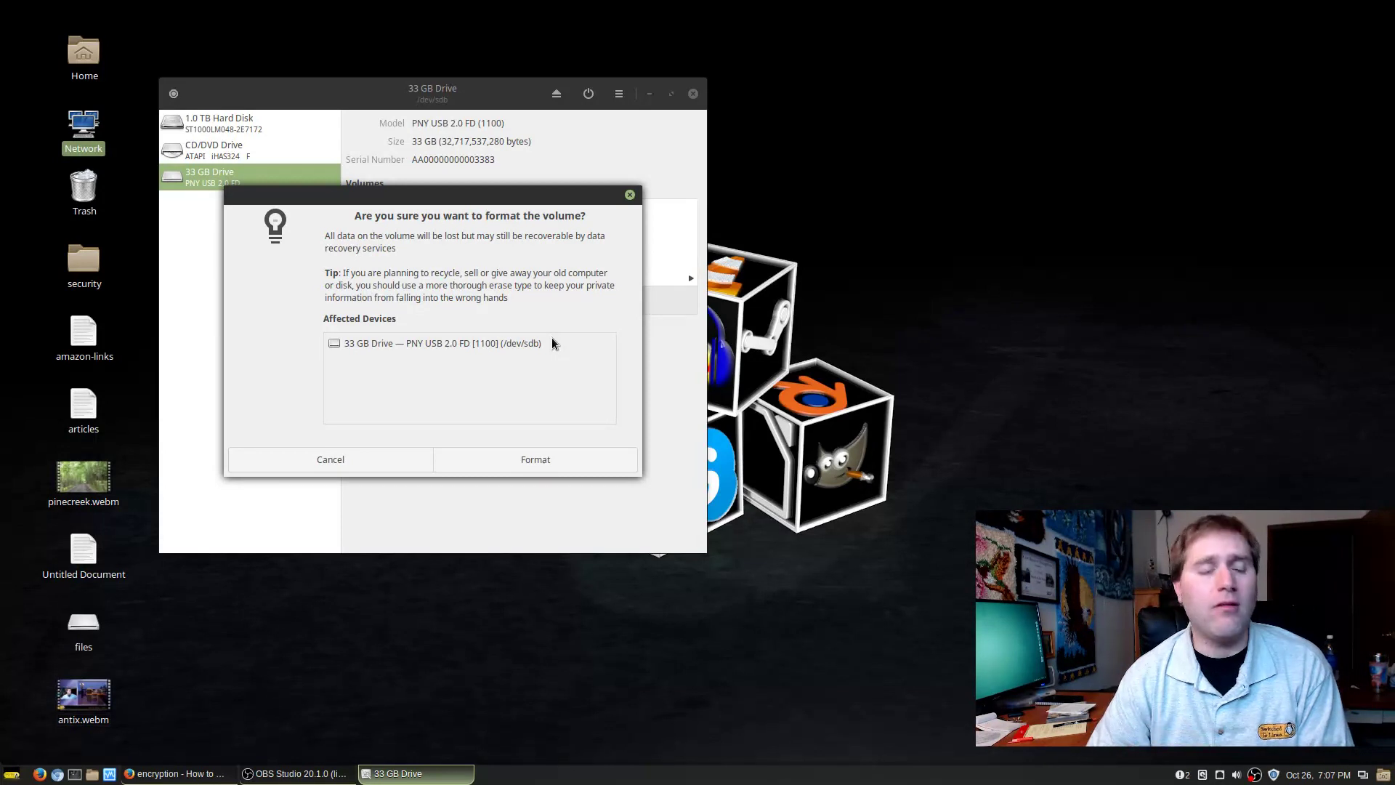
{"action": "left_click", "coordinate": [526, 458]}
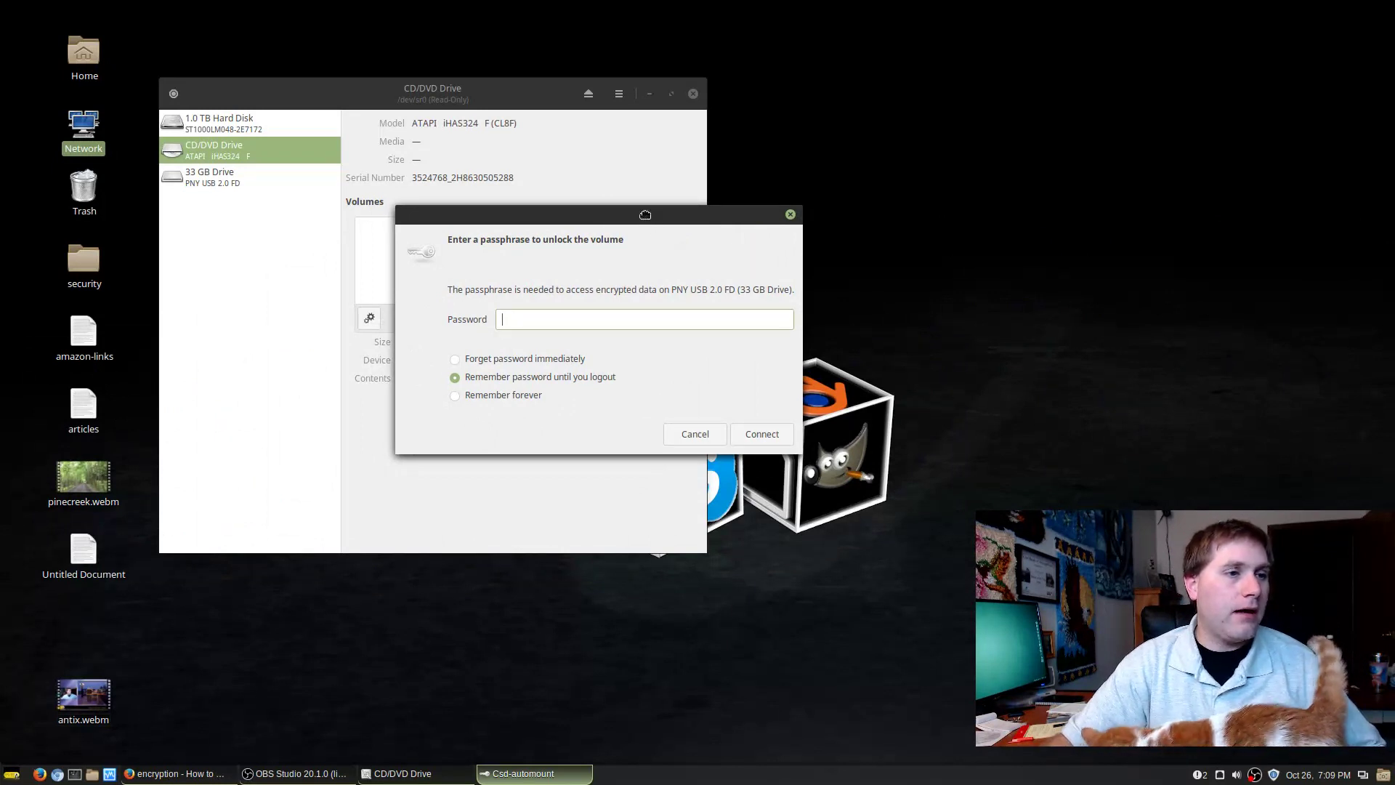
- Enter the passphrase in the unlock prompt and connect to the encrypted drive
{"action": "key", "text": "Escape"}
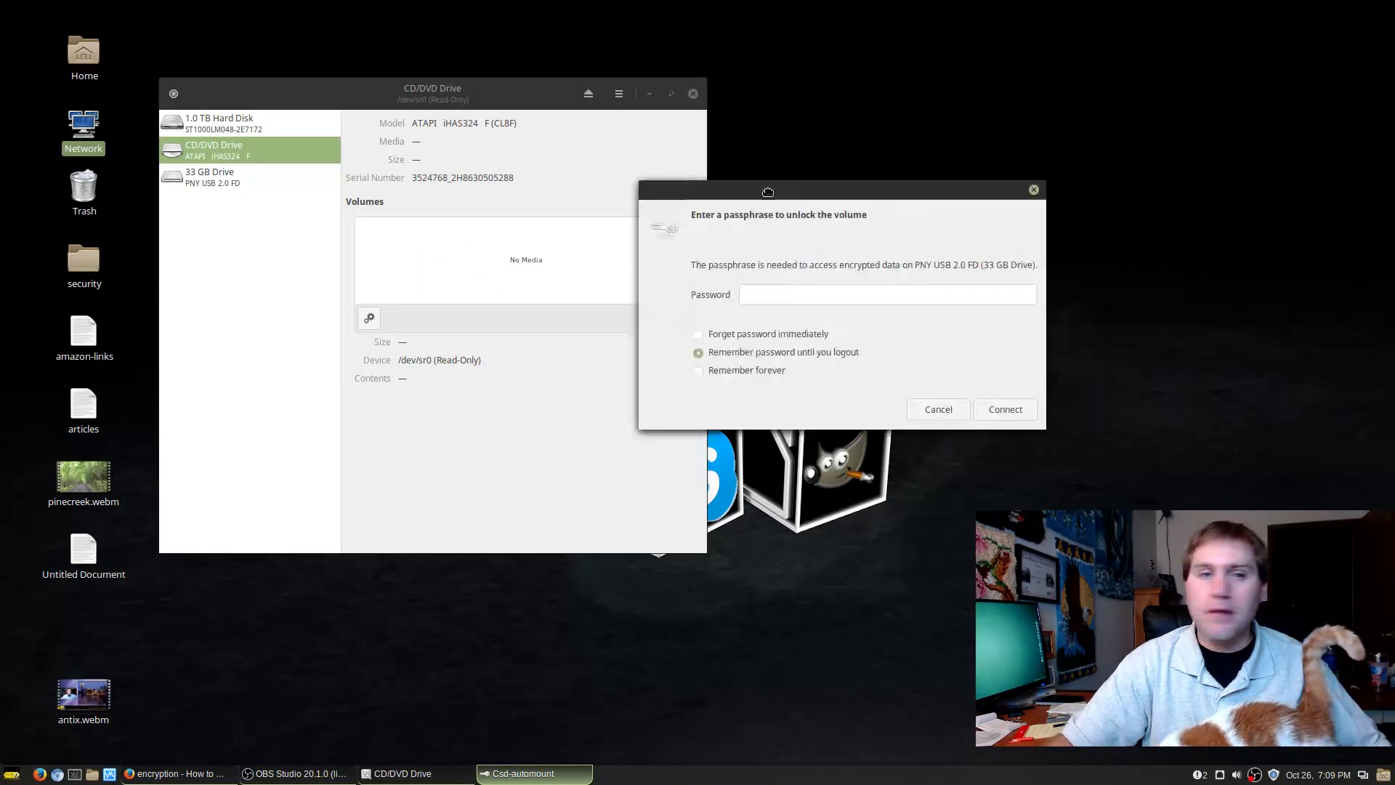
{"action": "type", "text": "•••••••"}
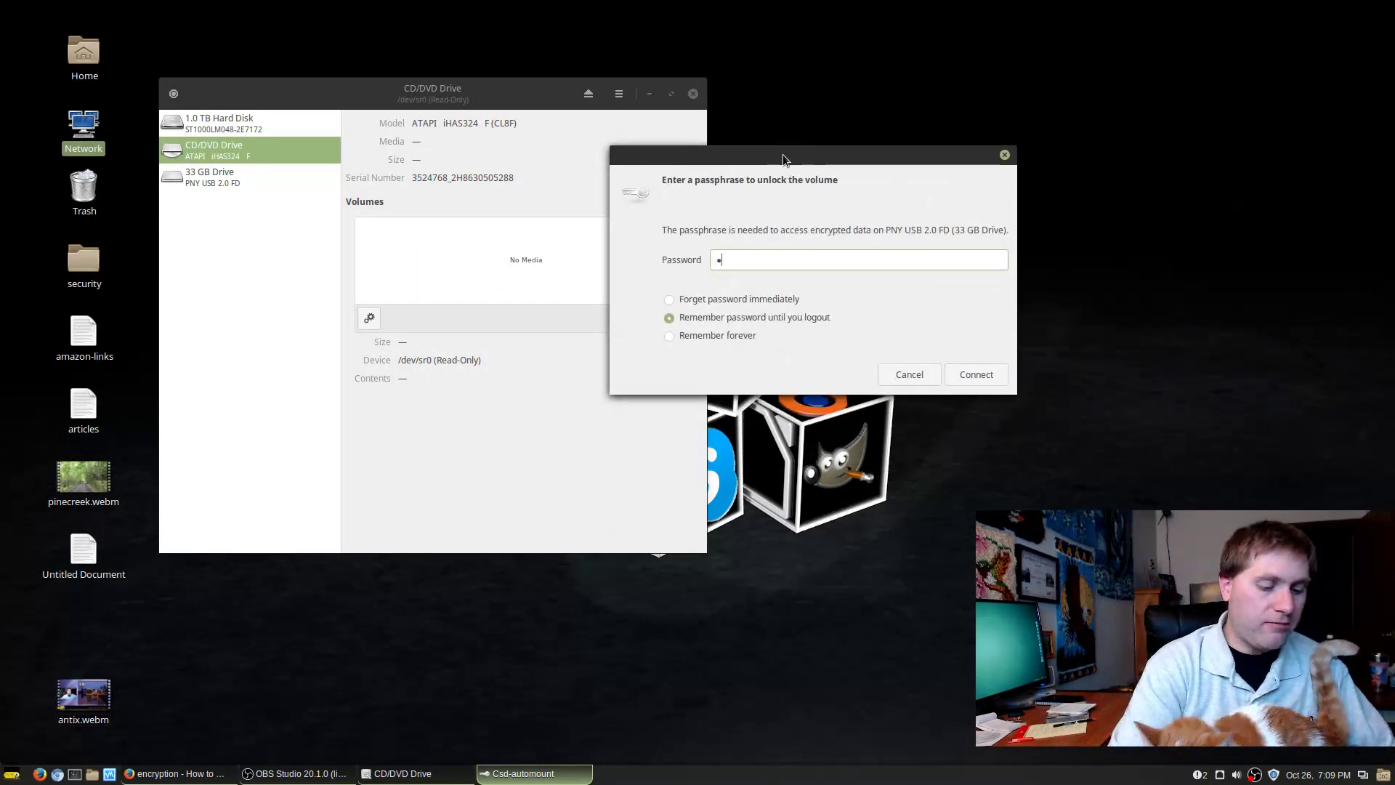
{"action": "type", "text": "•••••••••"}
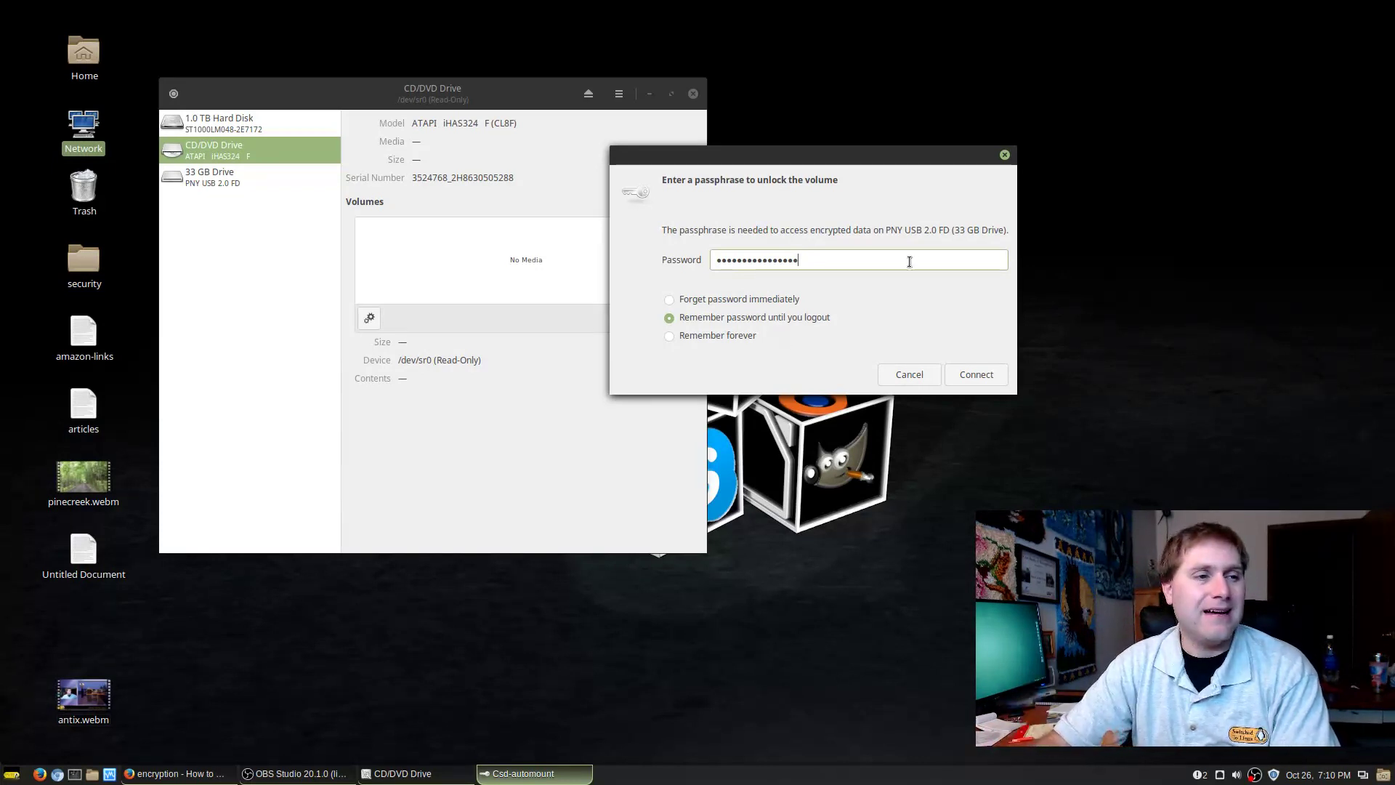
{"action": "left_click", "coordinate": [988, 375]}
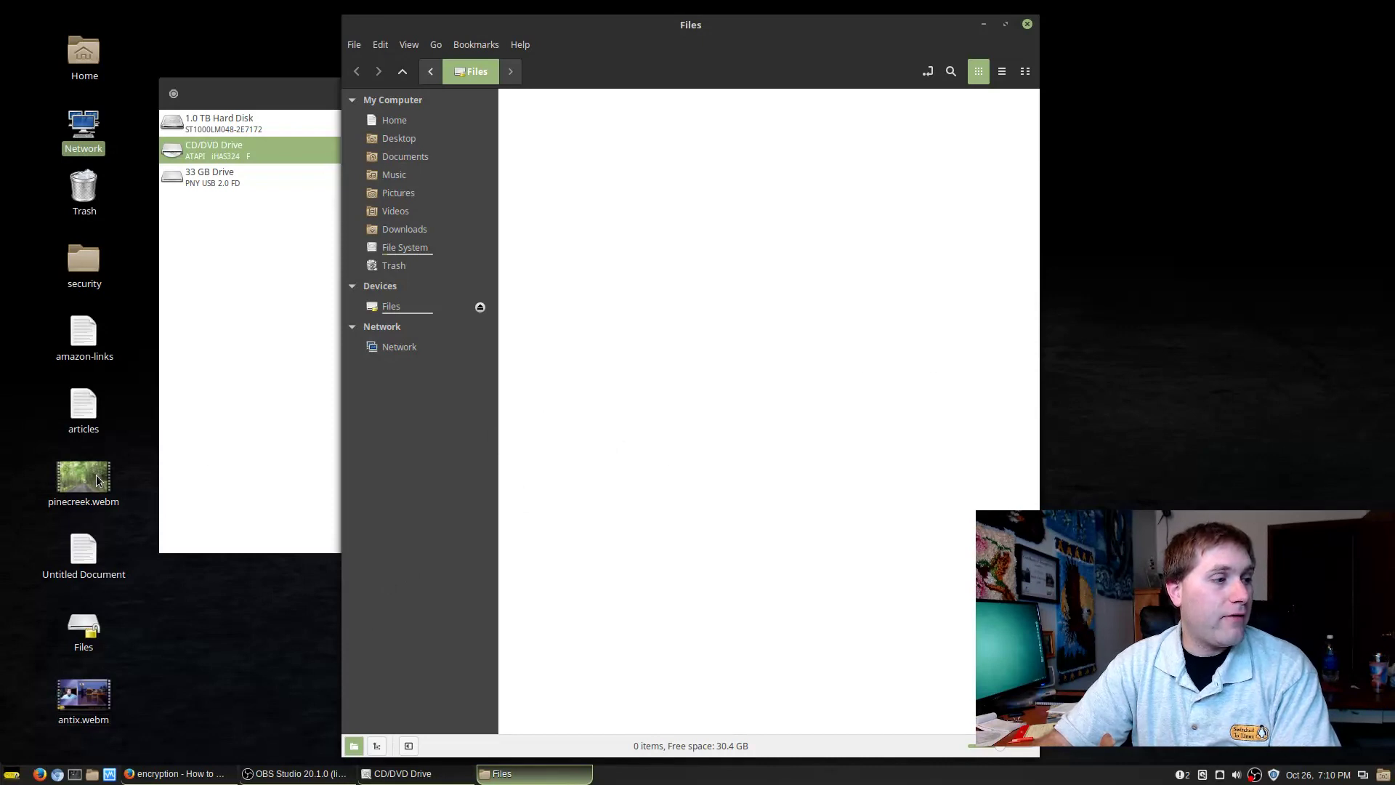
- Copy Untitled Document onto the drive, delete it, close the window, and switch to the browser
{"action": "left_click_drag", "start_coordinate": [72, 580], "coordinate": [740, 309]}
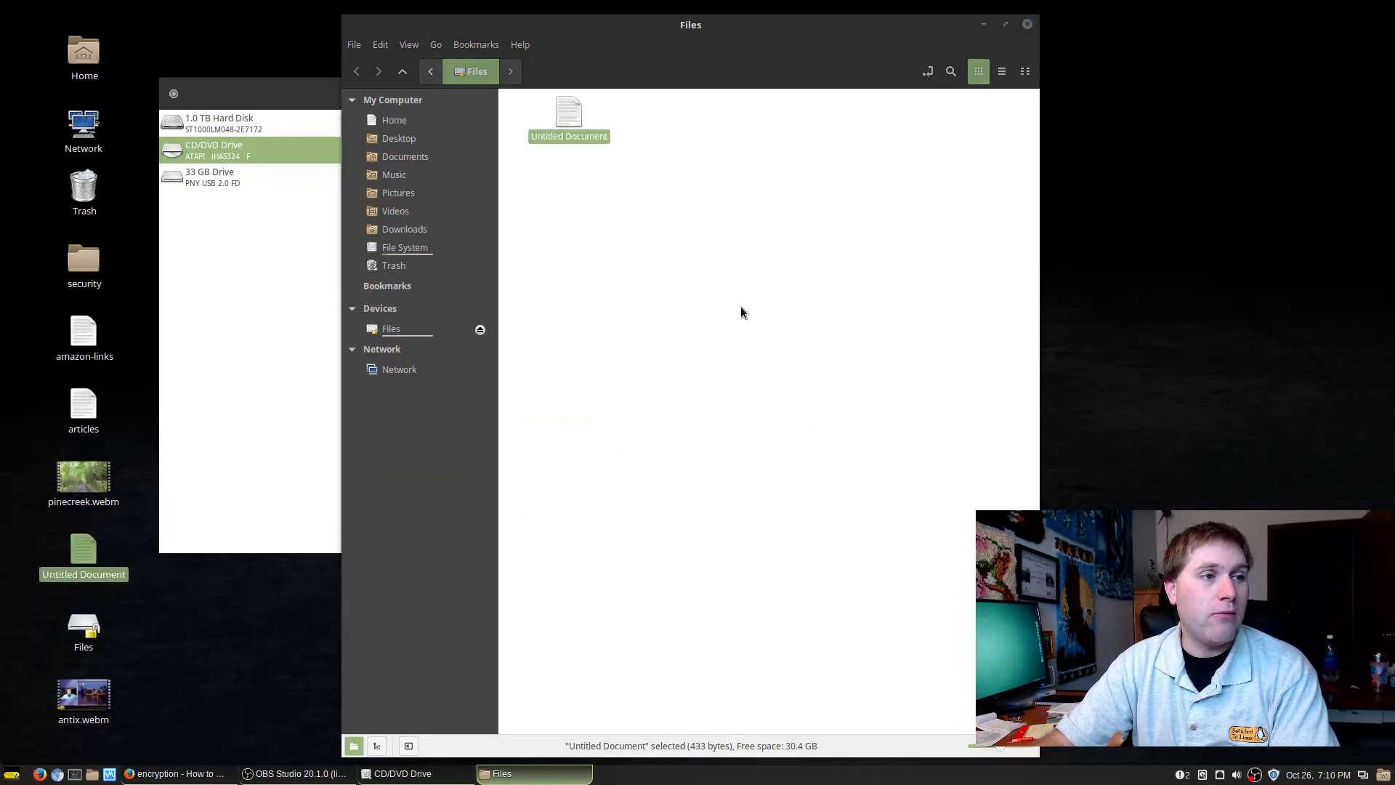
{"action": "left_click", "coordinate": [705, 186]}
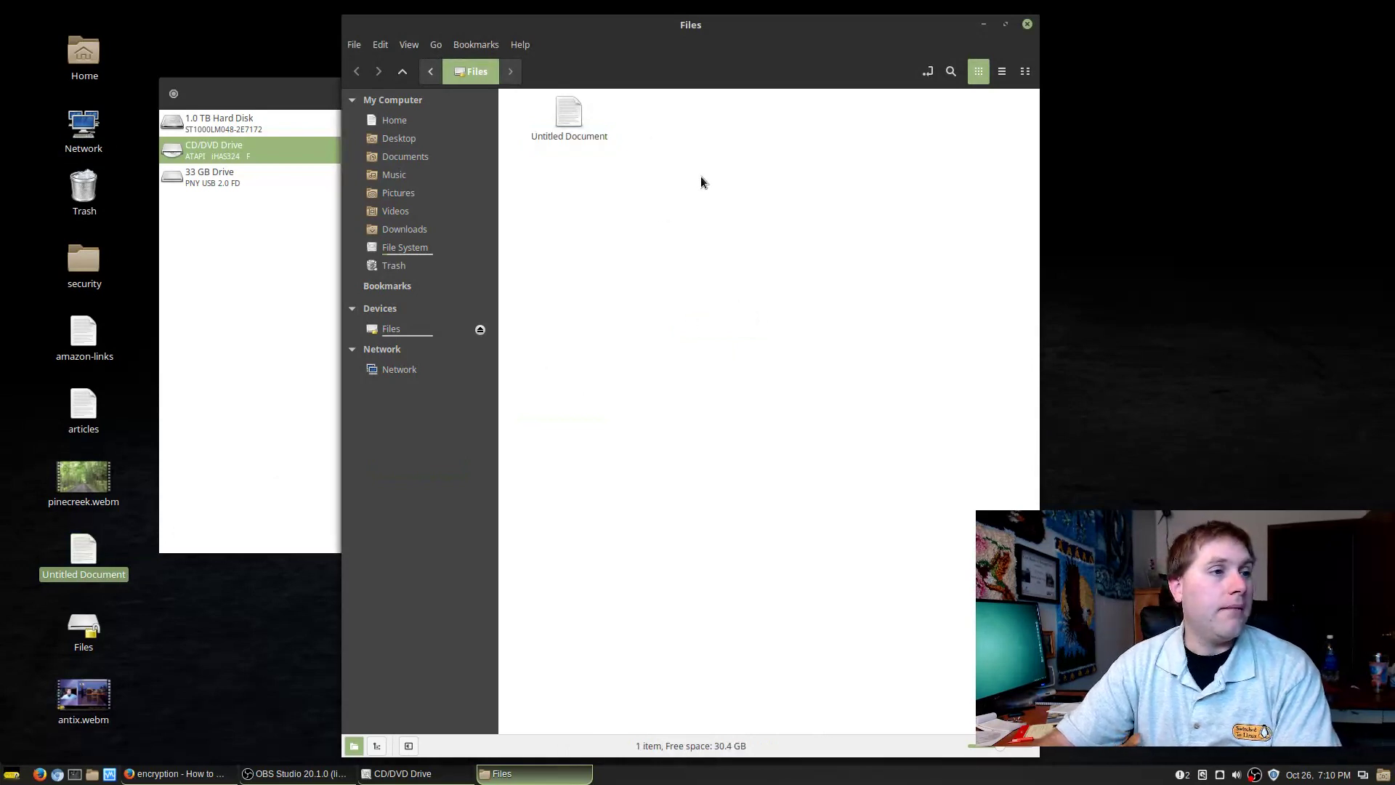
{"action": "left_click", "coordinate": [566, 116]}
{"action": "key", "text": "Delete"}
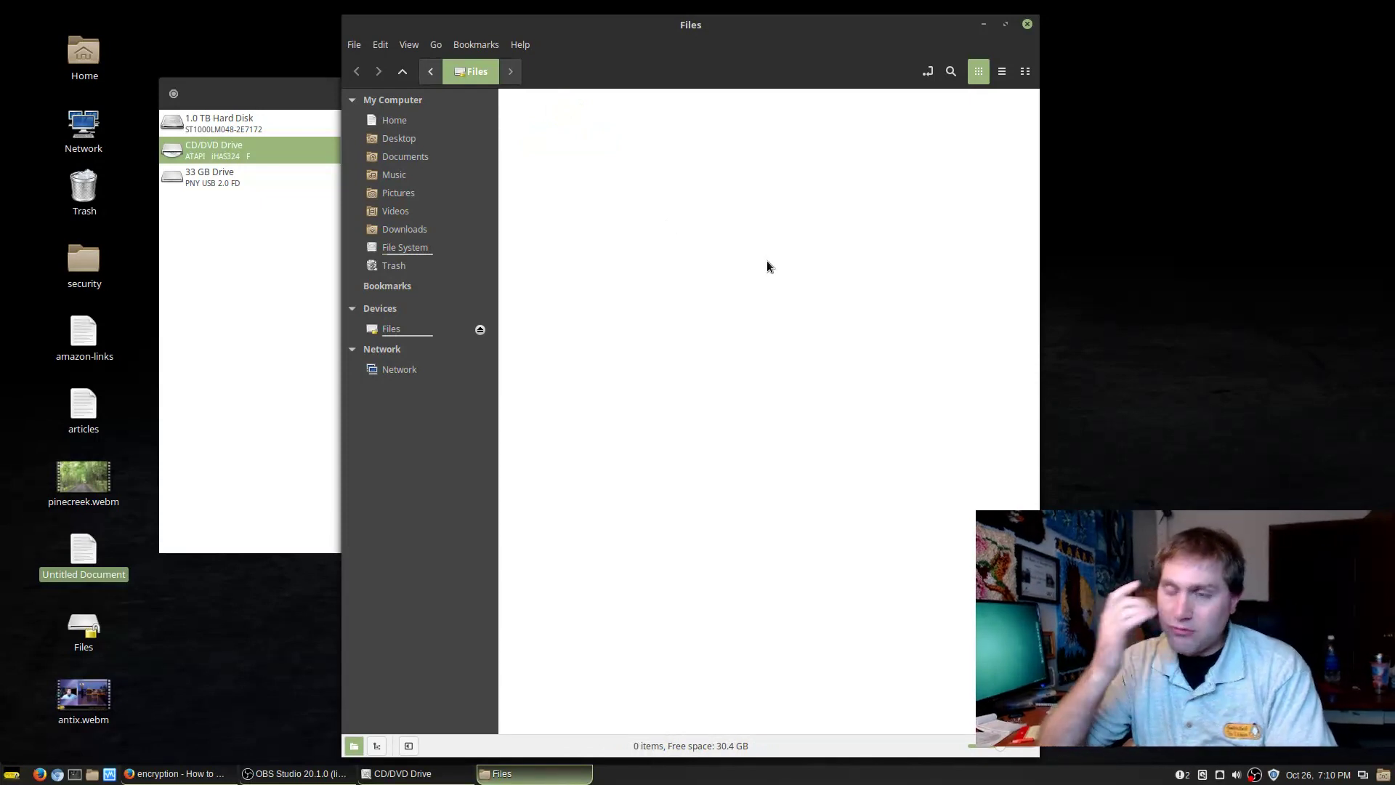
{"action": "left_click", "coordinate": [1026, 26]}
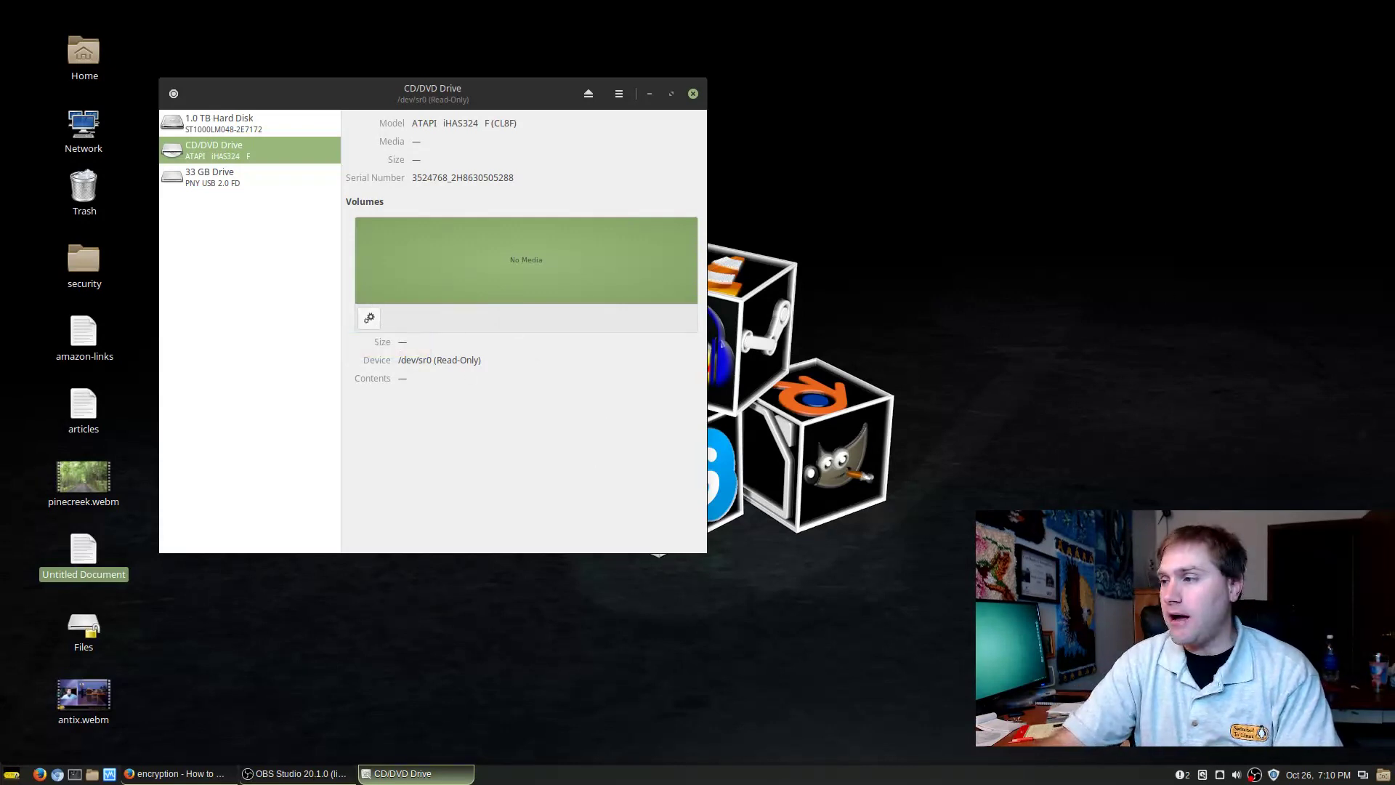
{"action": "key", "text": "alt+Tab"}
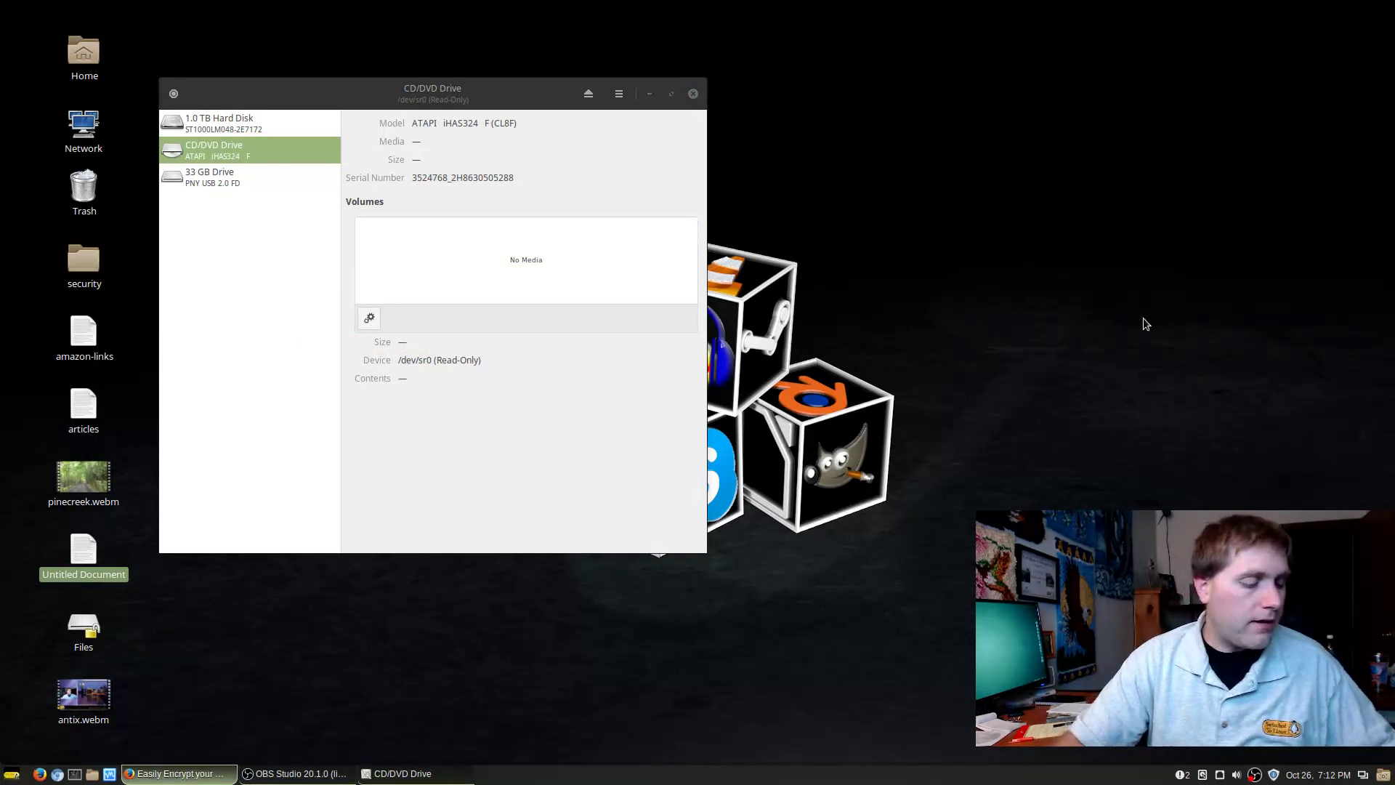
- Launch Synaptic Package Manager from a 'syna' search and authenticate with the password
{"action": "key", "text": "super"}
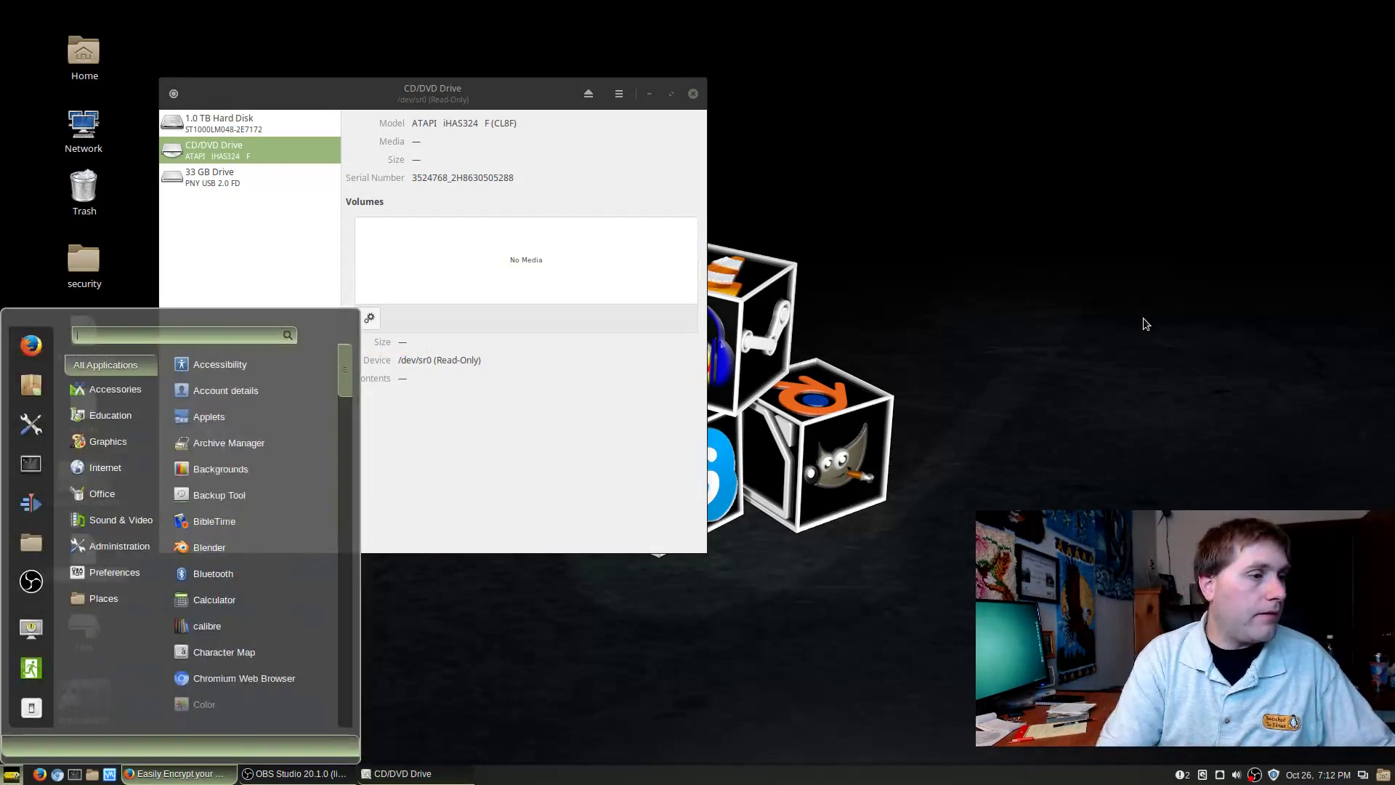
{"action": "type", "text": "syna"}
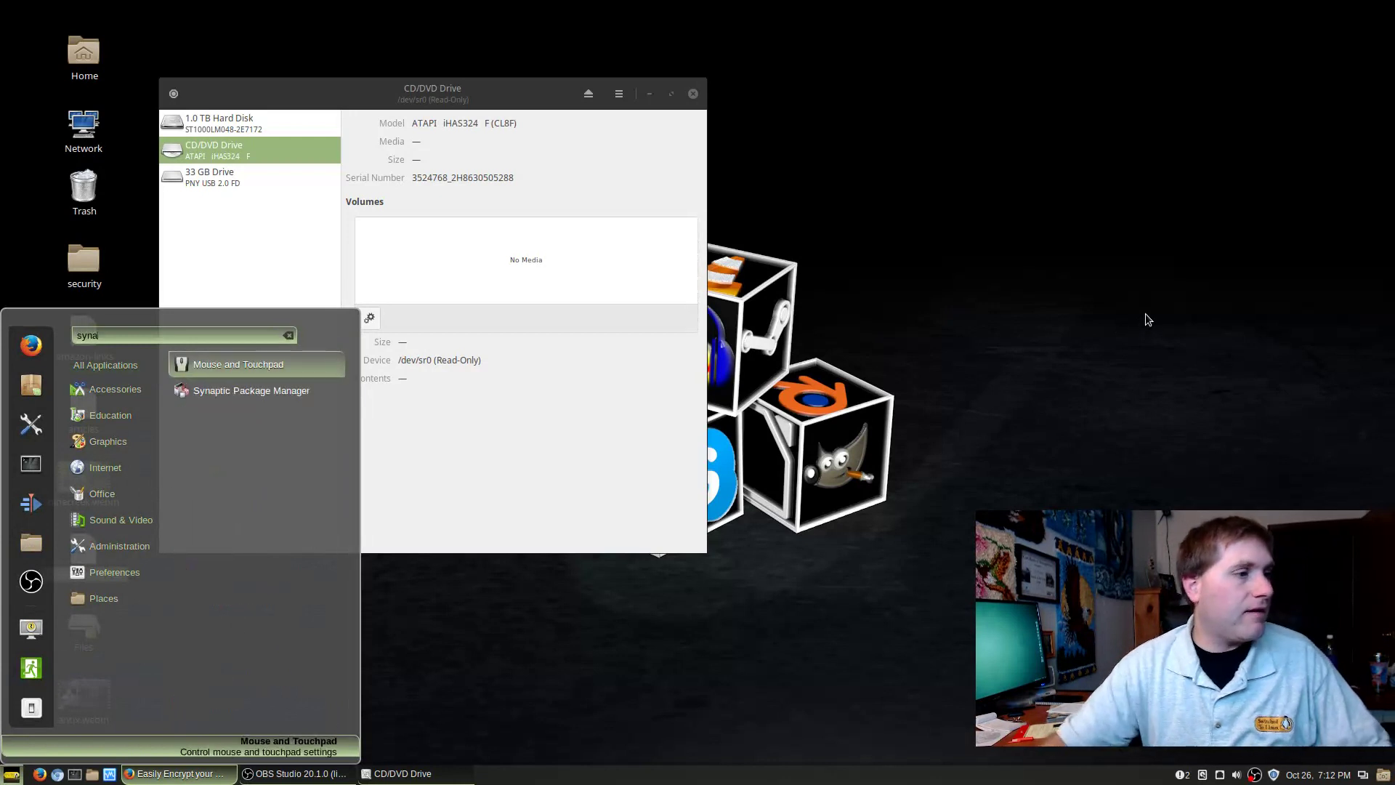
{"action": "key", "text": "Down"}
{"action": "key", "text": "Return"}
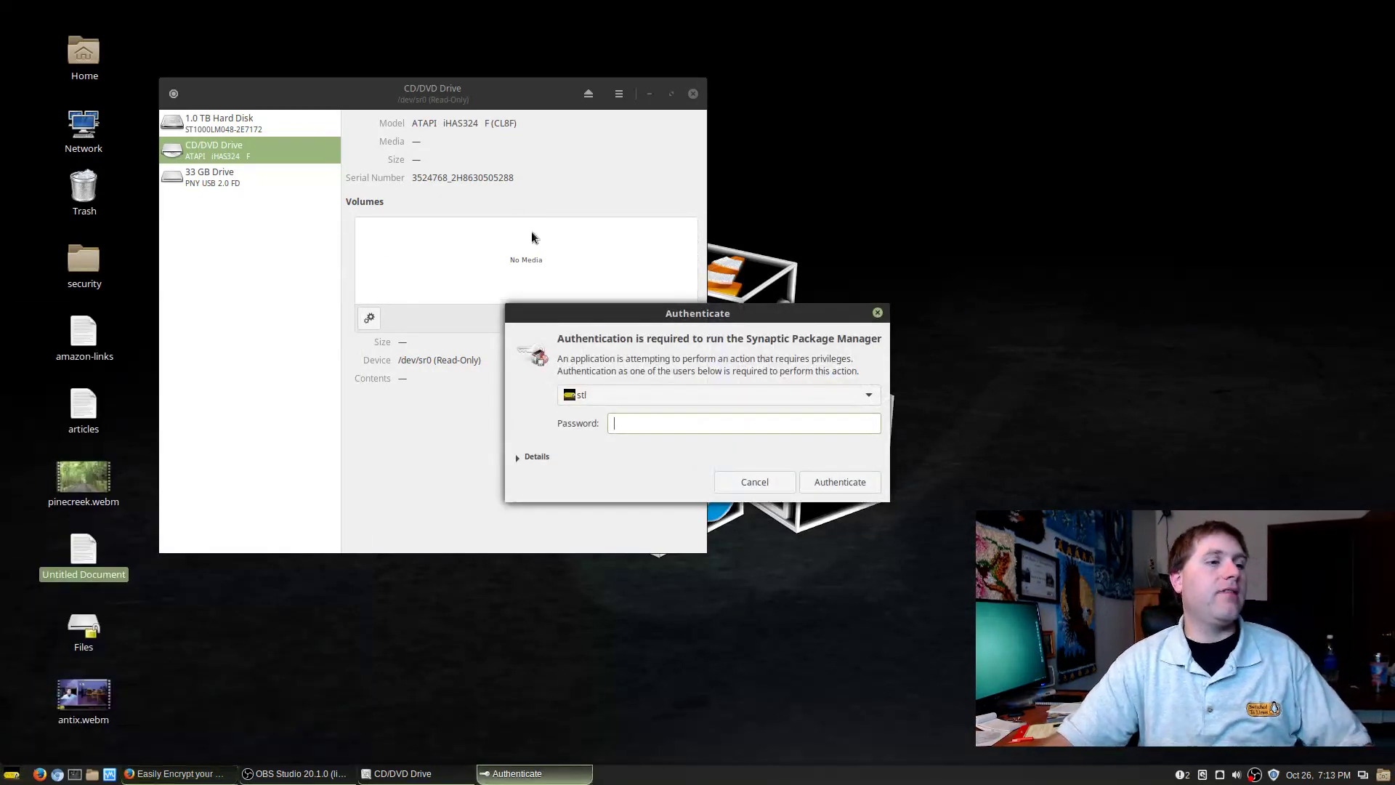
{"action": "type", "text": "*********"}
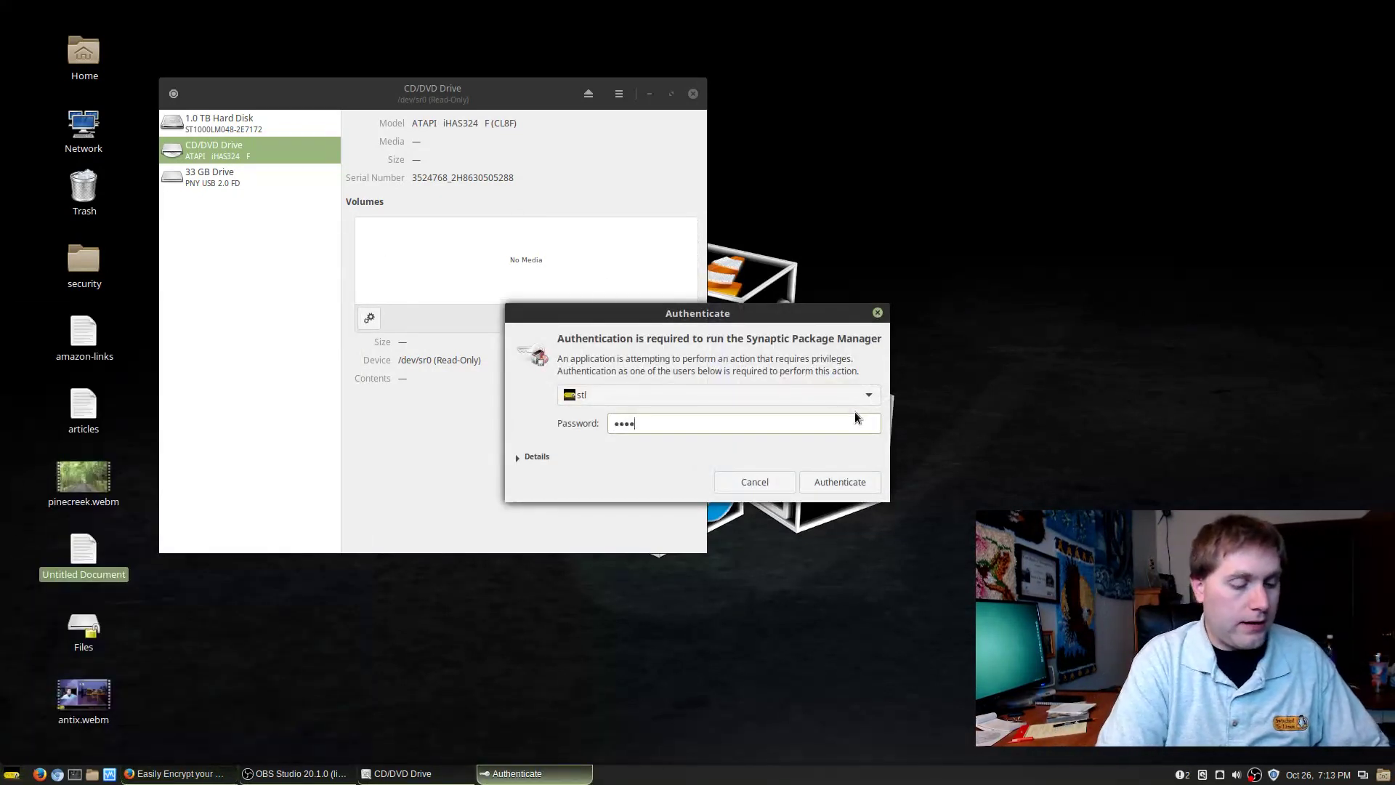
{"action": "key", "text": "Return"}
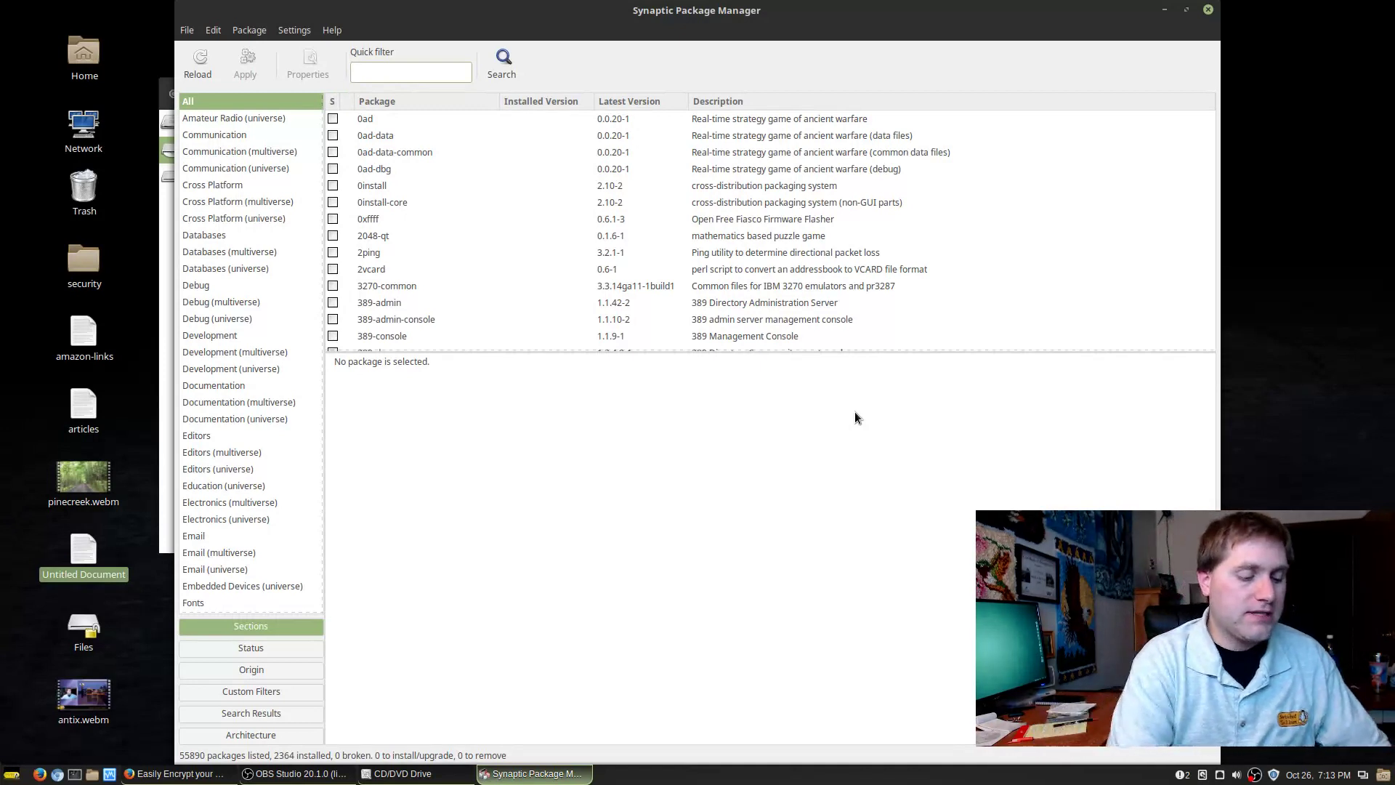
- Filter the package list for 'cryptse', then replace the filter with 'ecrypt'
{"action": "type", "text": "cryptse"}
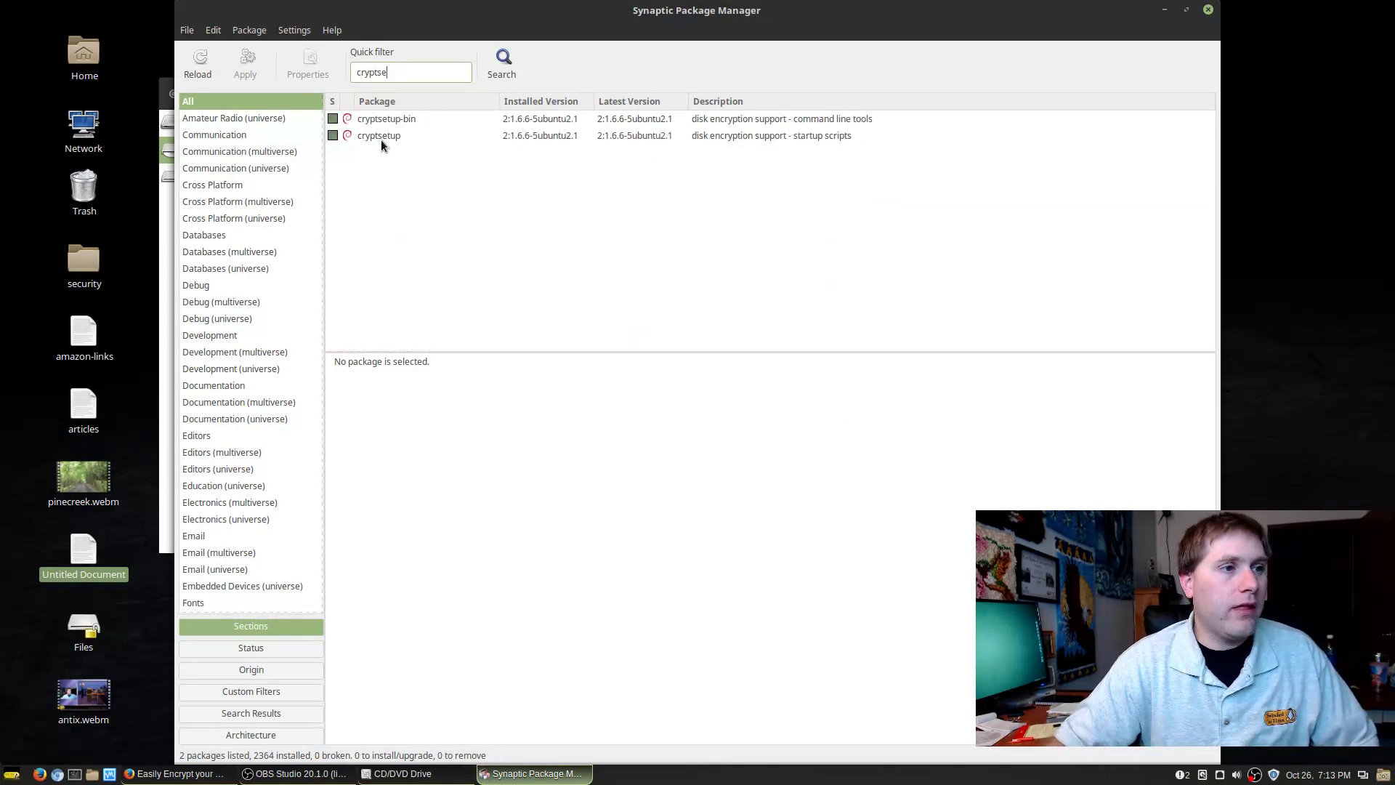
{"action": "key", "text": "ctrl+a"}
{"action": "type", "text": "ecryup"}
{"action": "key", "text": "BackSpace"}
{"action": "key", "text": "BackSpace"}
{"action": "type", "text": "pt"}
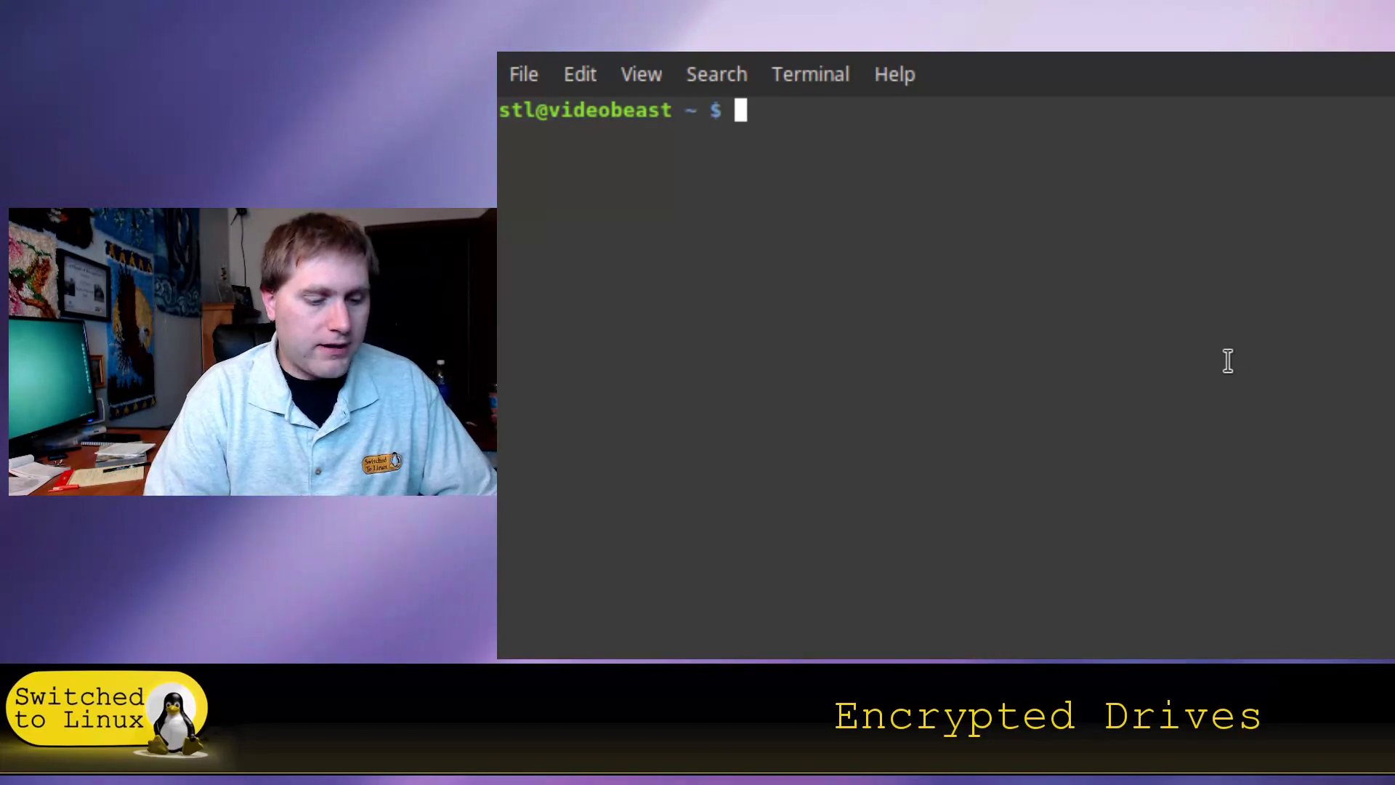
- List all disks and partitions with 'sudo fdisk -l'
{"action": "type", "text": "sudo "}
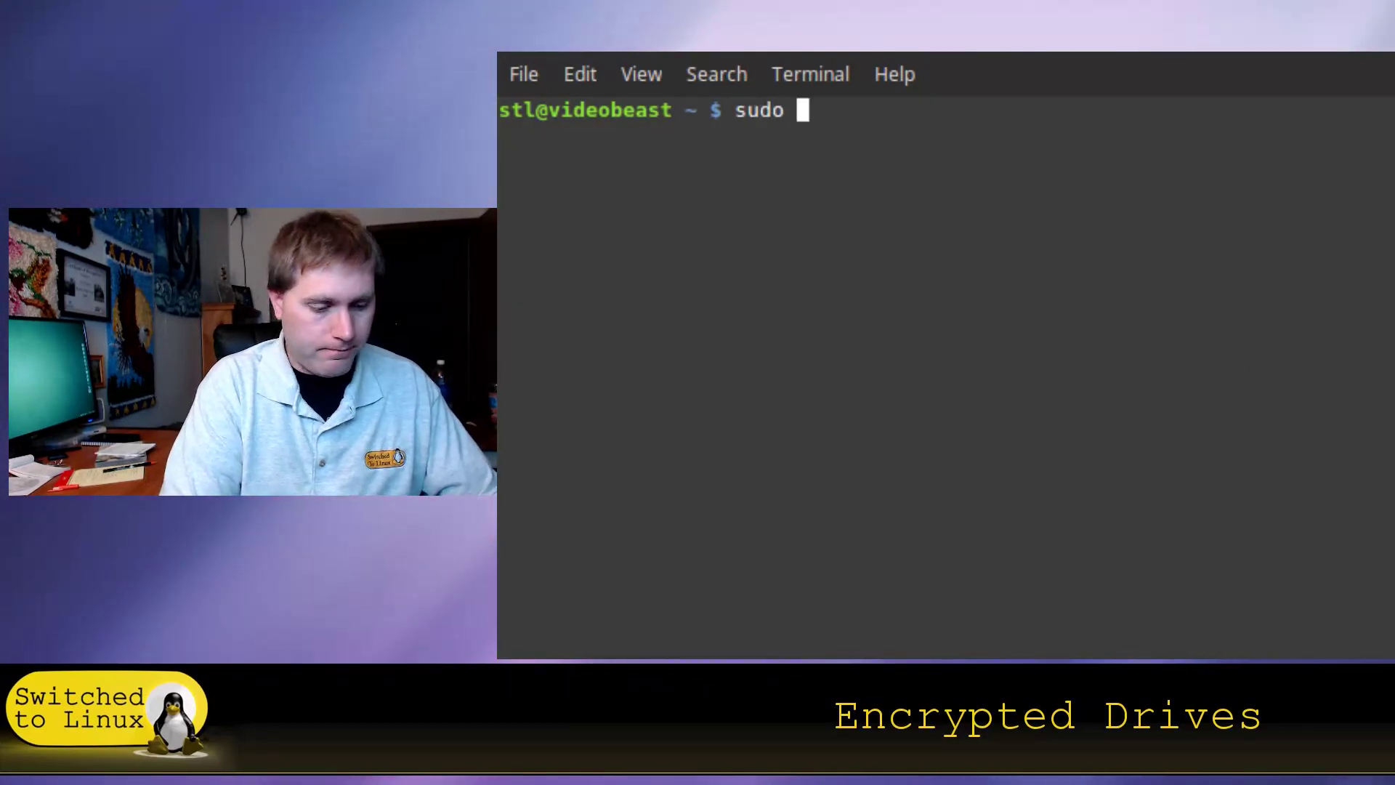
{"action": "type", "text": "fdisk"}
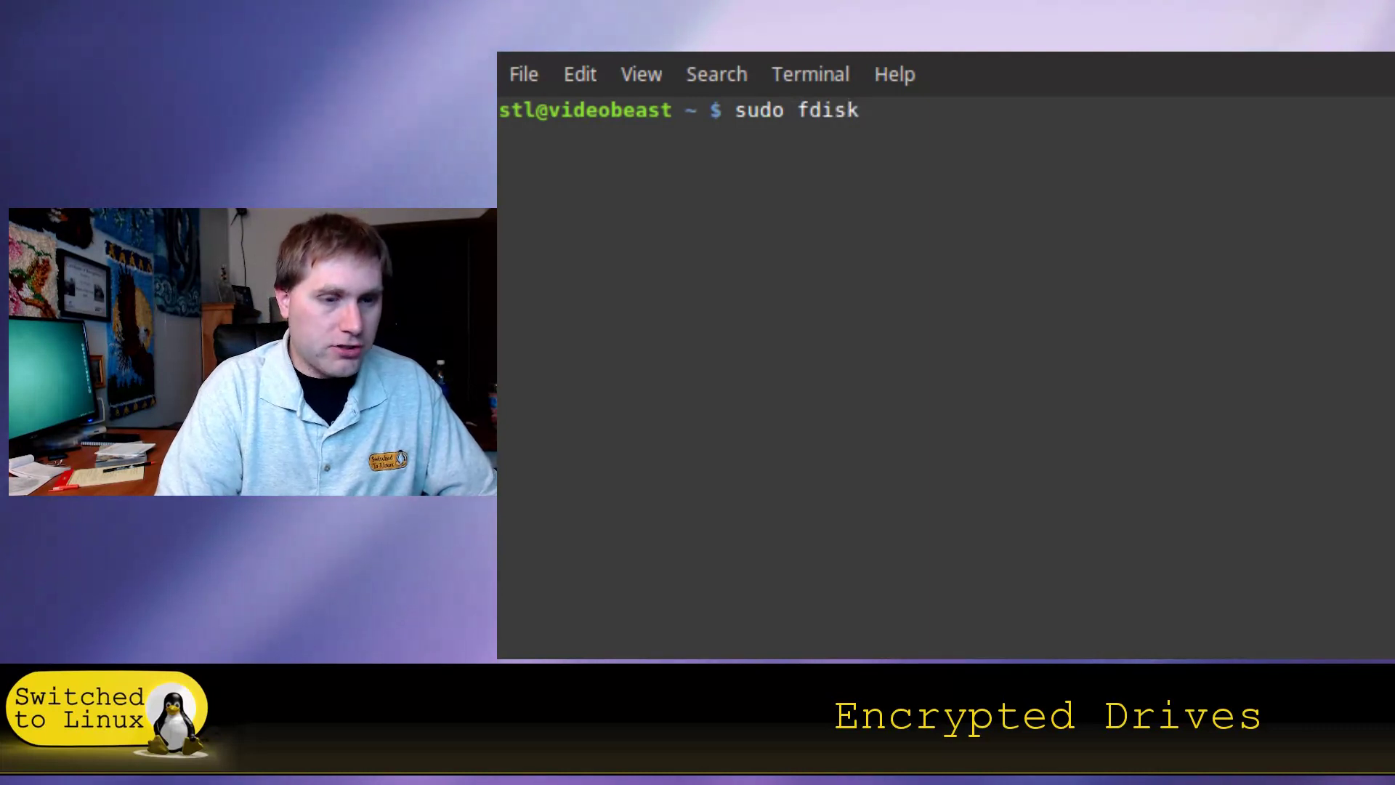
{"action": "type", "text": " -l"}
{"action": "key", "text": "Return"}
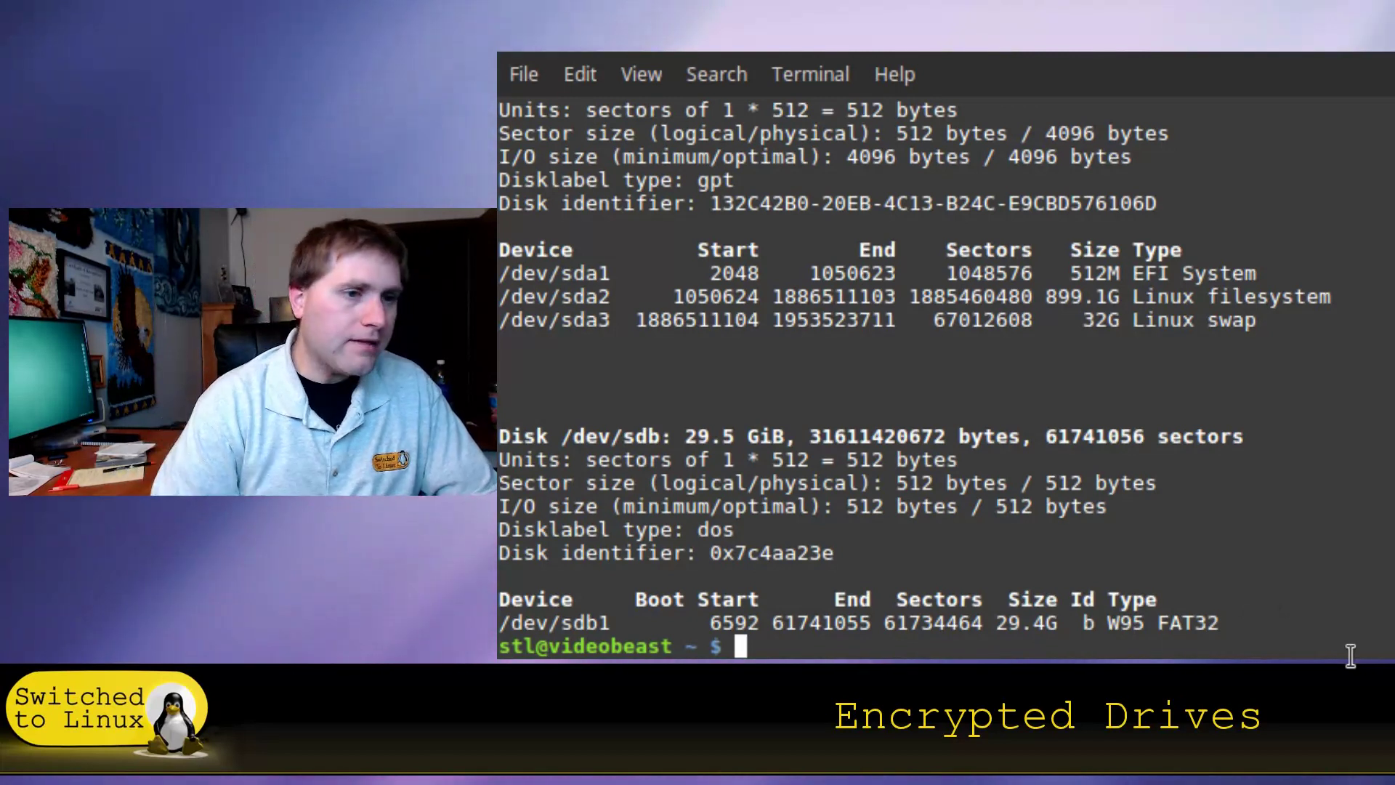
- Run 'sudo cryptsetup luksFormat /dev/sdb1', confirm with YES, and set and verify the passphrase
{"action": "type", "text": "sudo "}
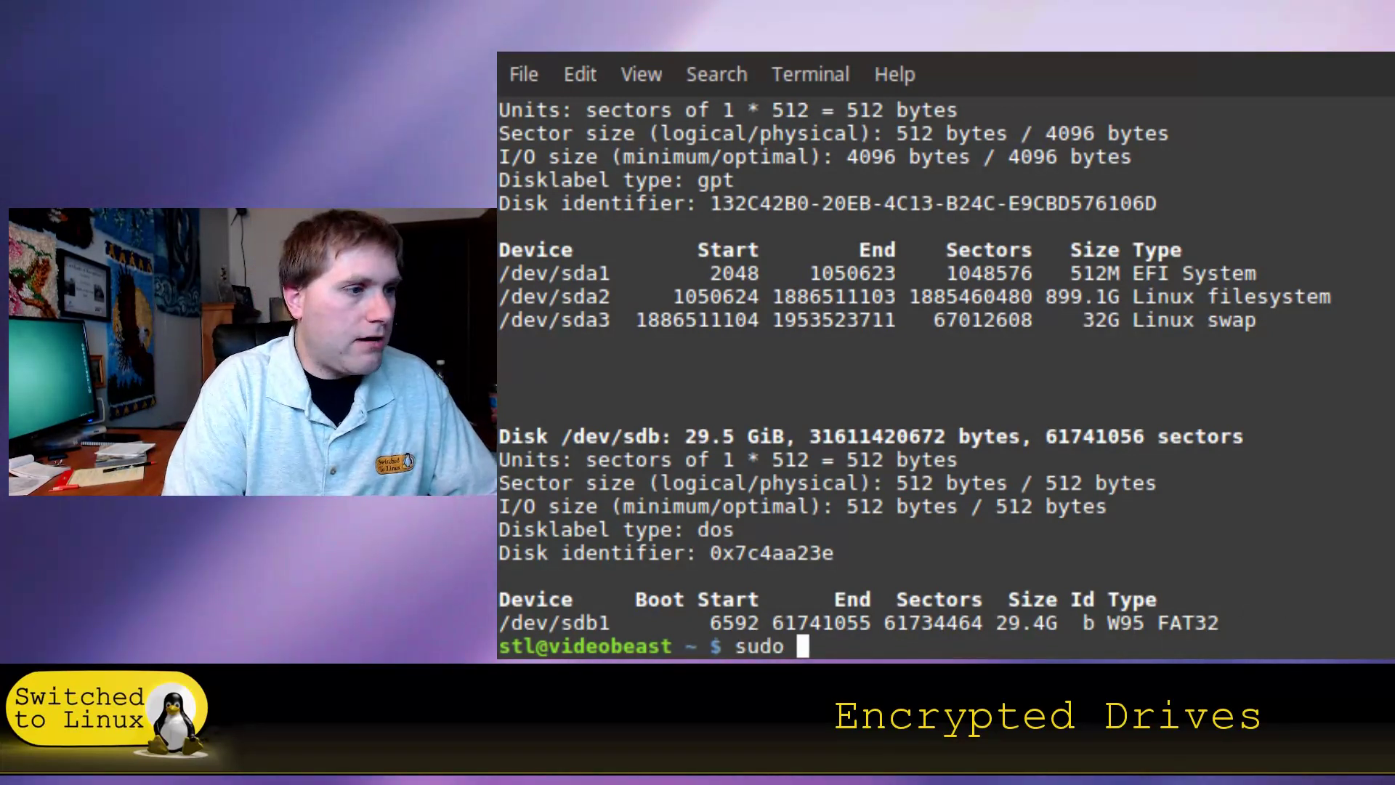
{"action": "type", "text": "cryptsetup "}
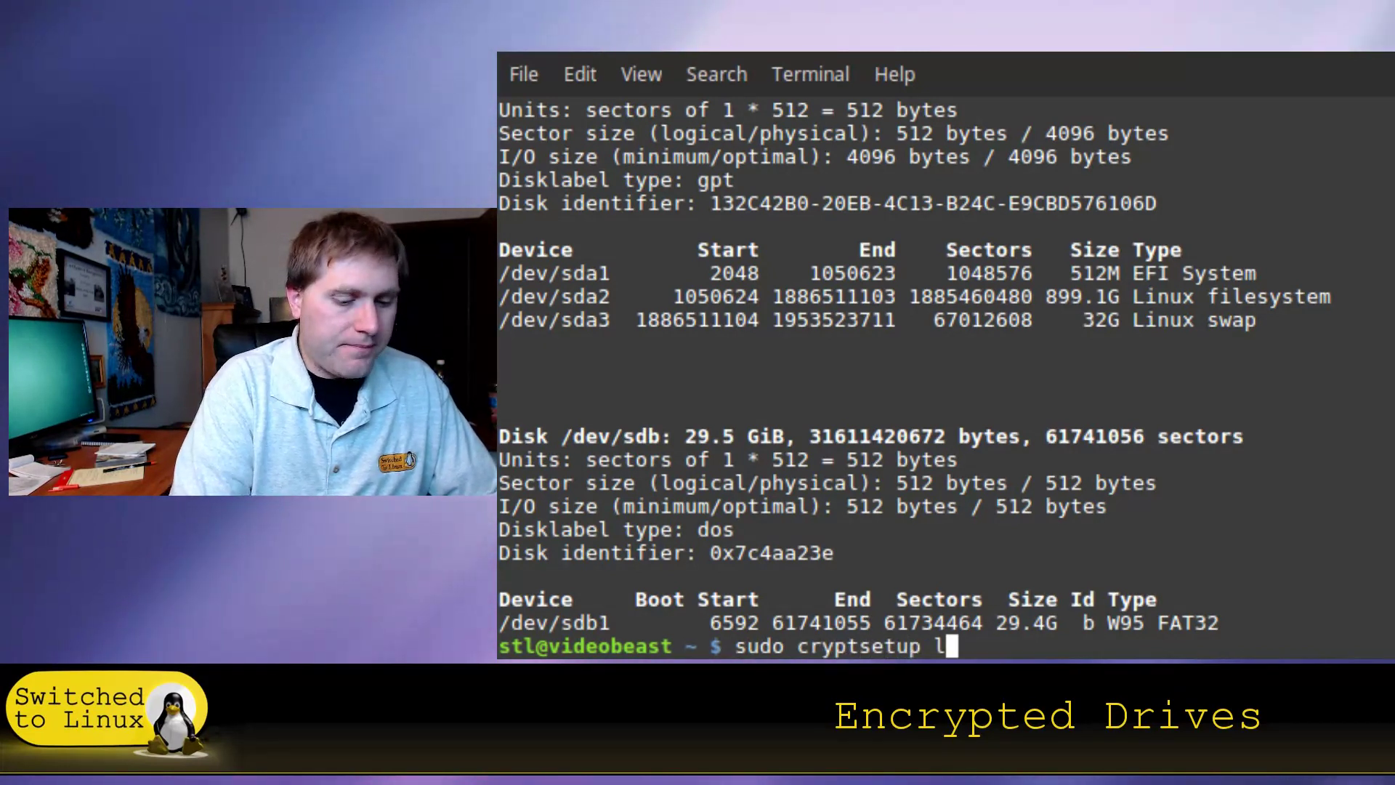
{"action": "type", "text": "luks"}
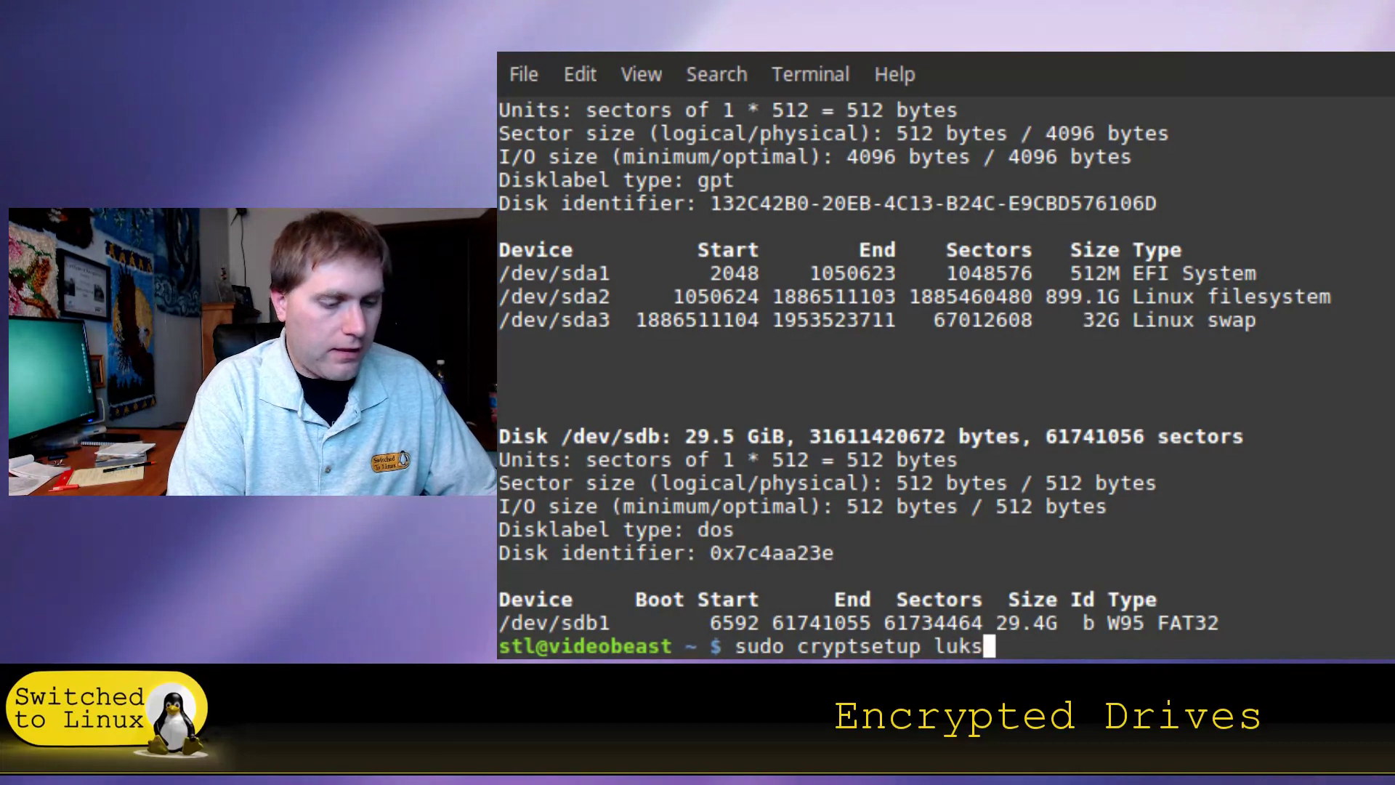
{"action": "type", "text": "Format"}
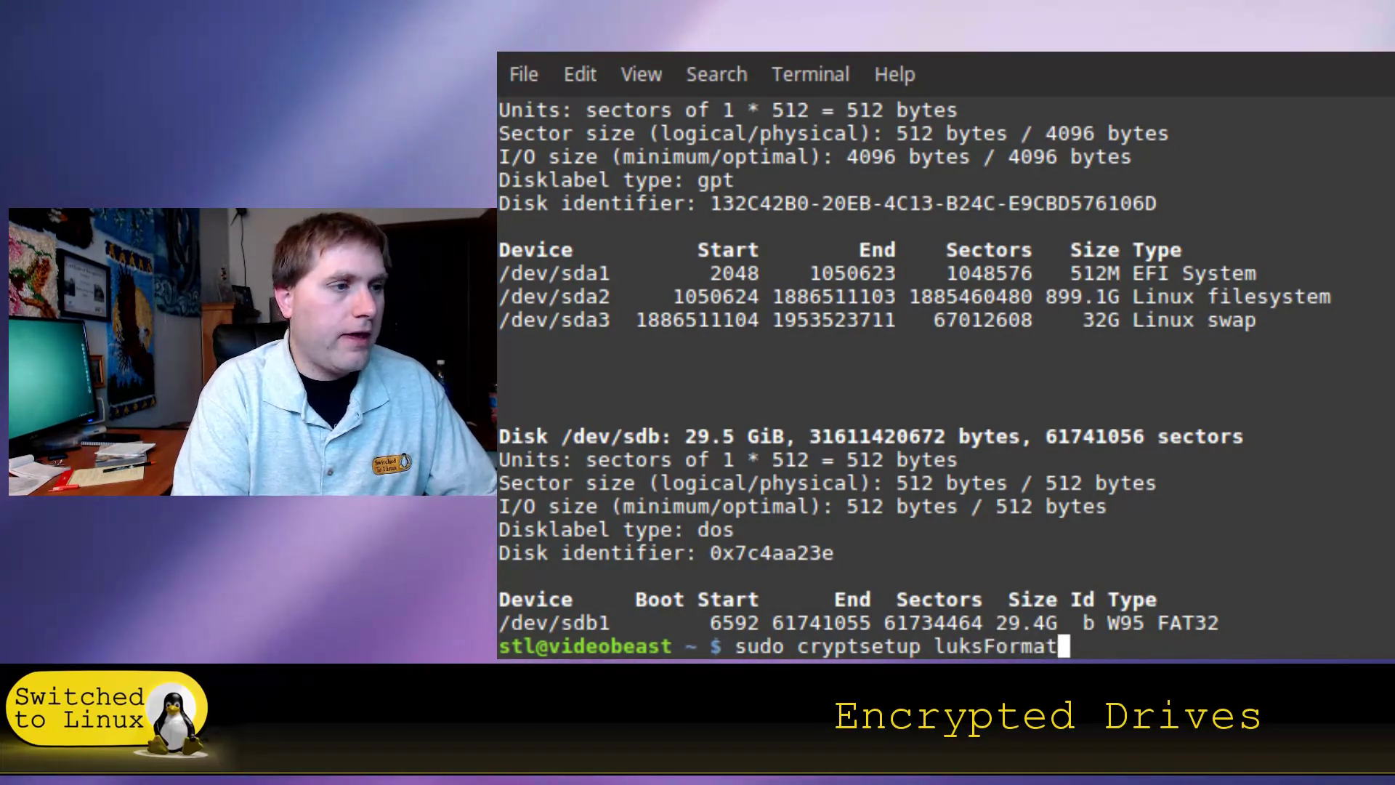
{"action": "type", "text": " /dev"}
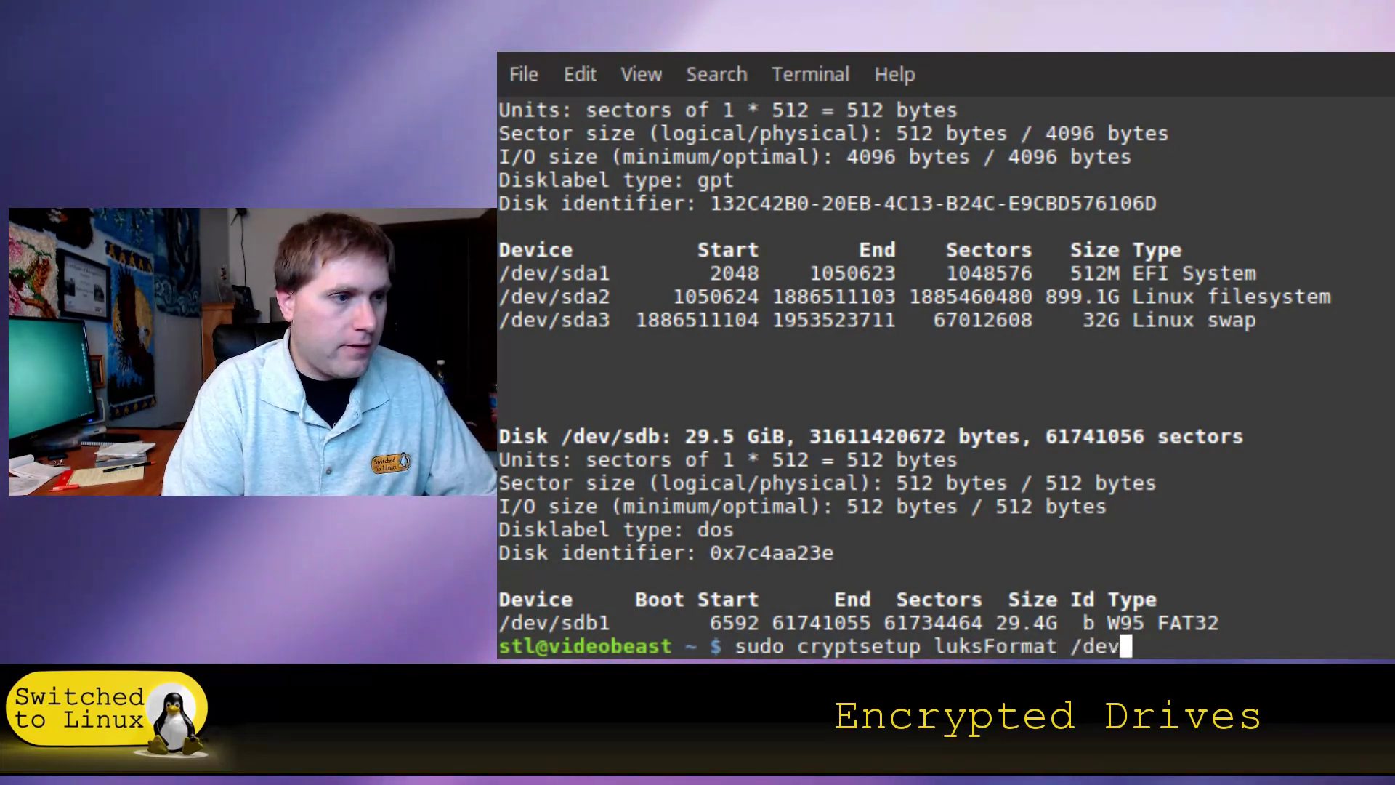
{"action": "type", "text": "/s"}
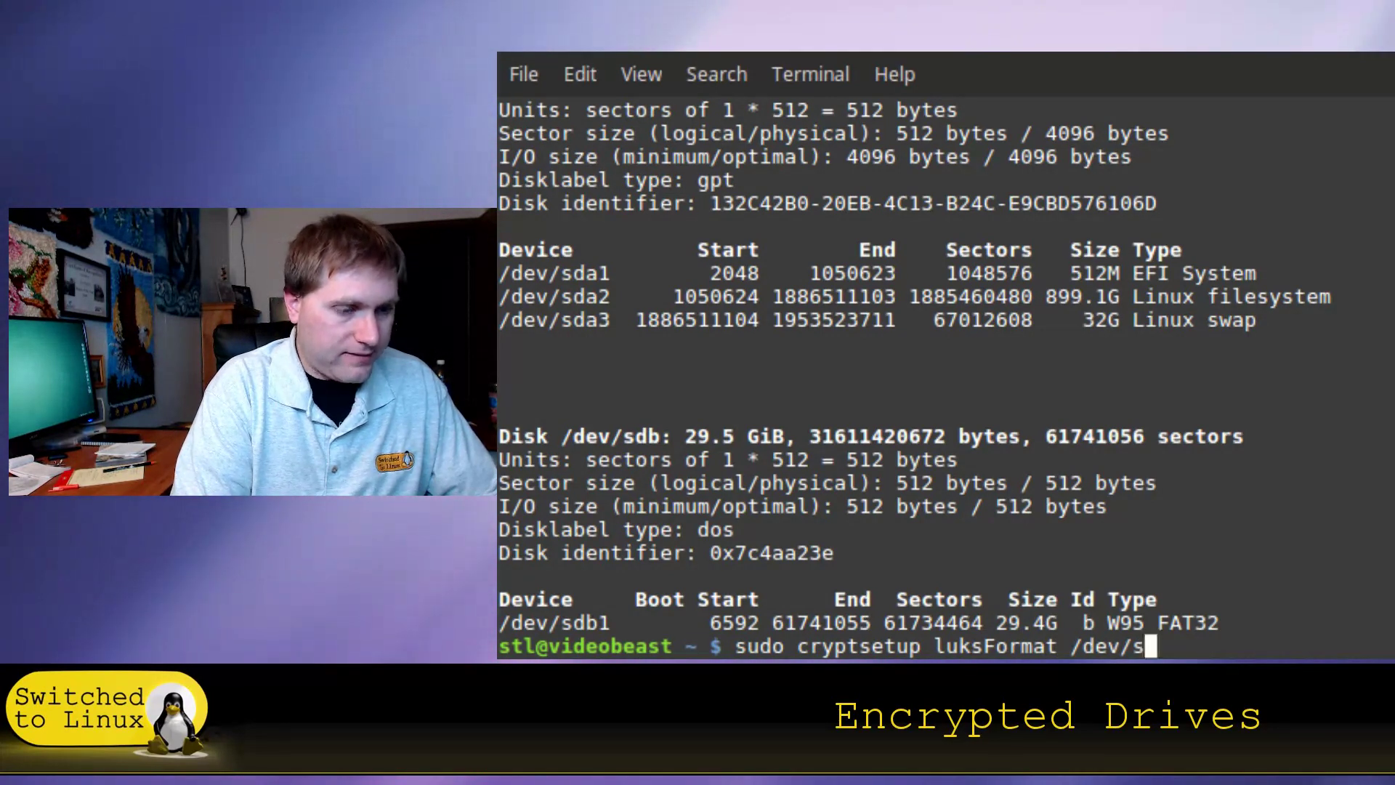
{"action": "type", "text": "db1"}
{"action": "key", "text": "Return"}
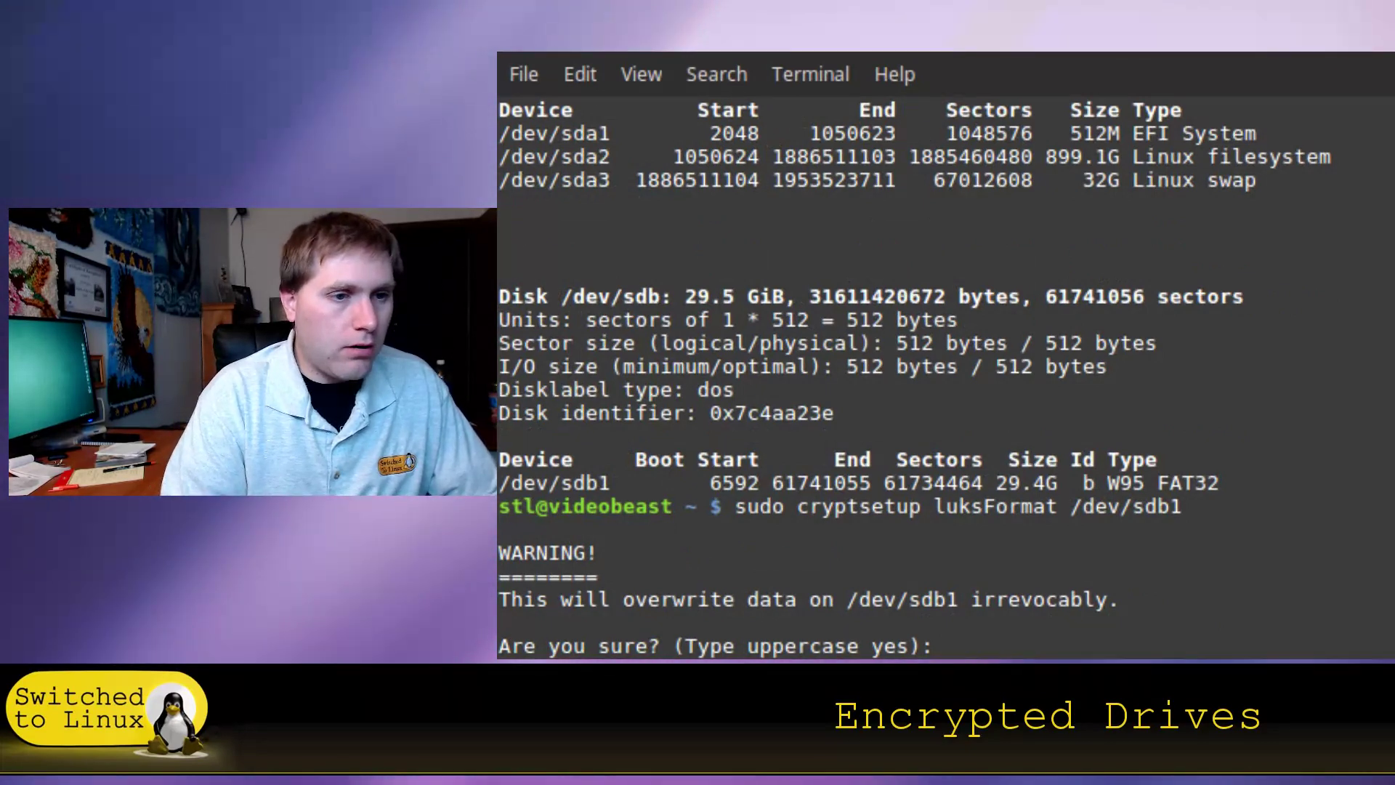
{"action": "type", "text": "YES"}
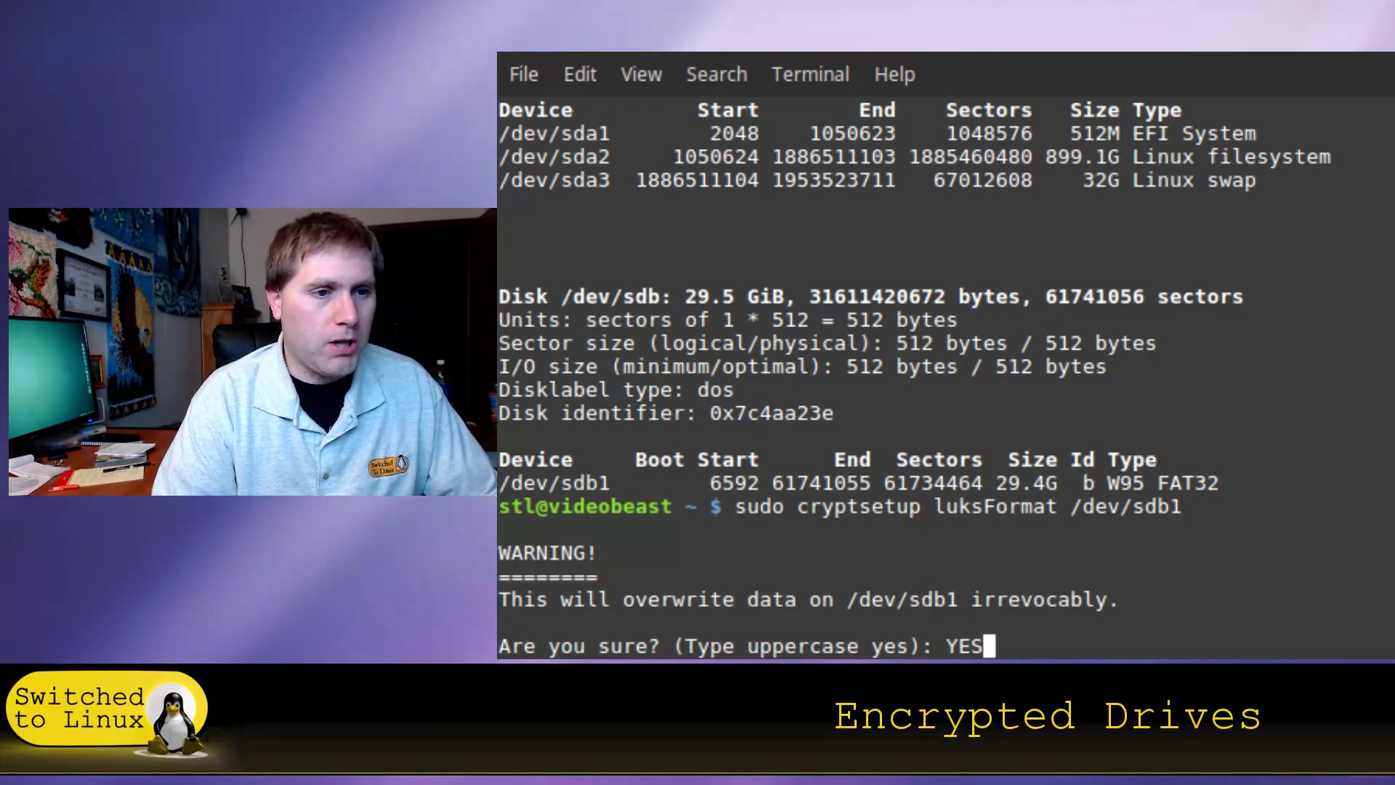
{"action": "key", "text": "Return"}
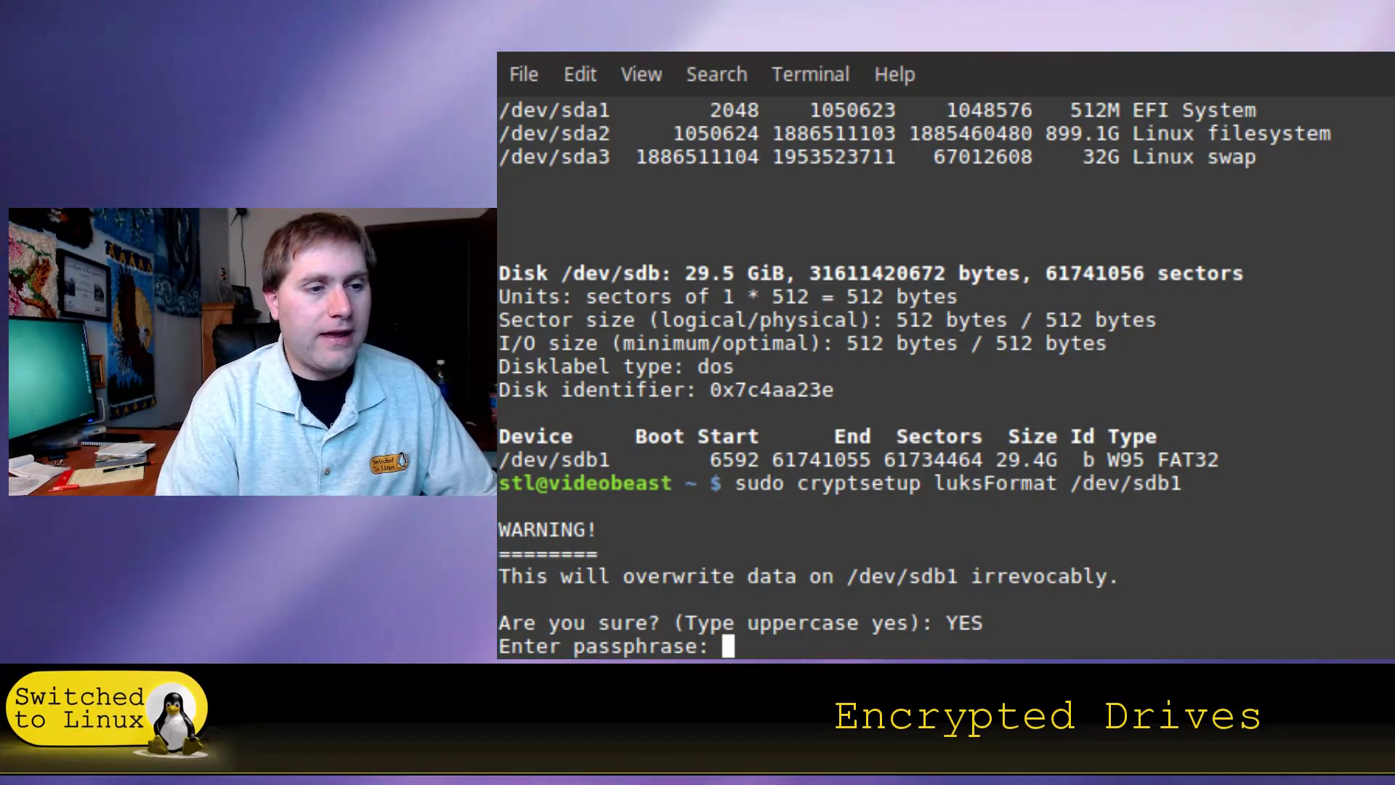
{"action": "key", "text": "Return"}
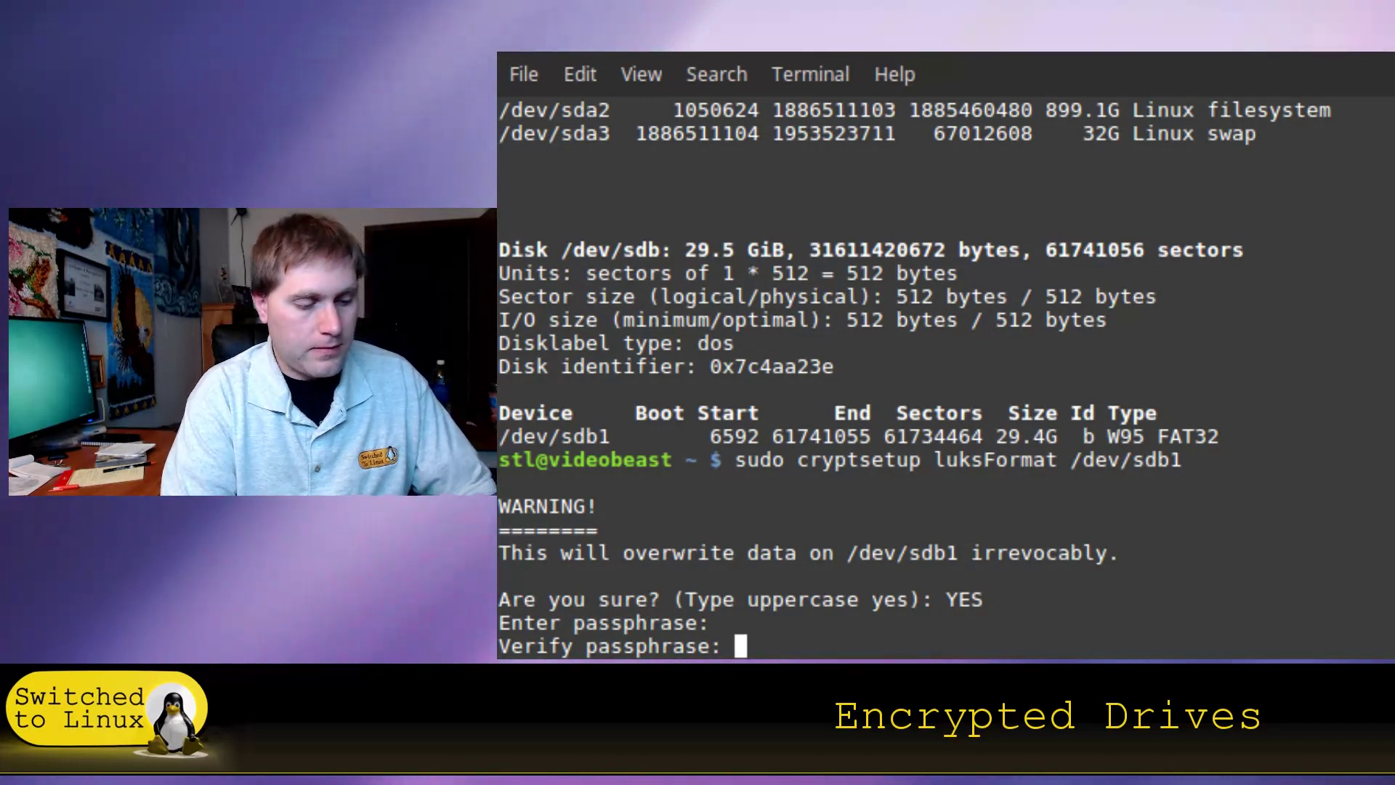
{"action": "key", "text": "Return"}
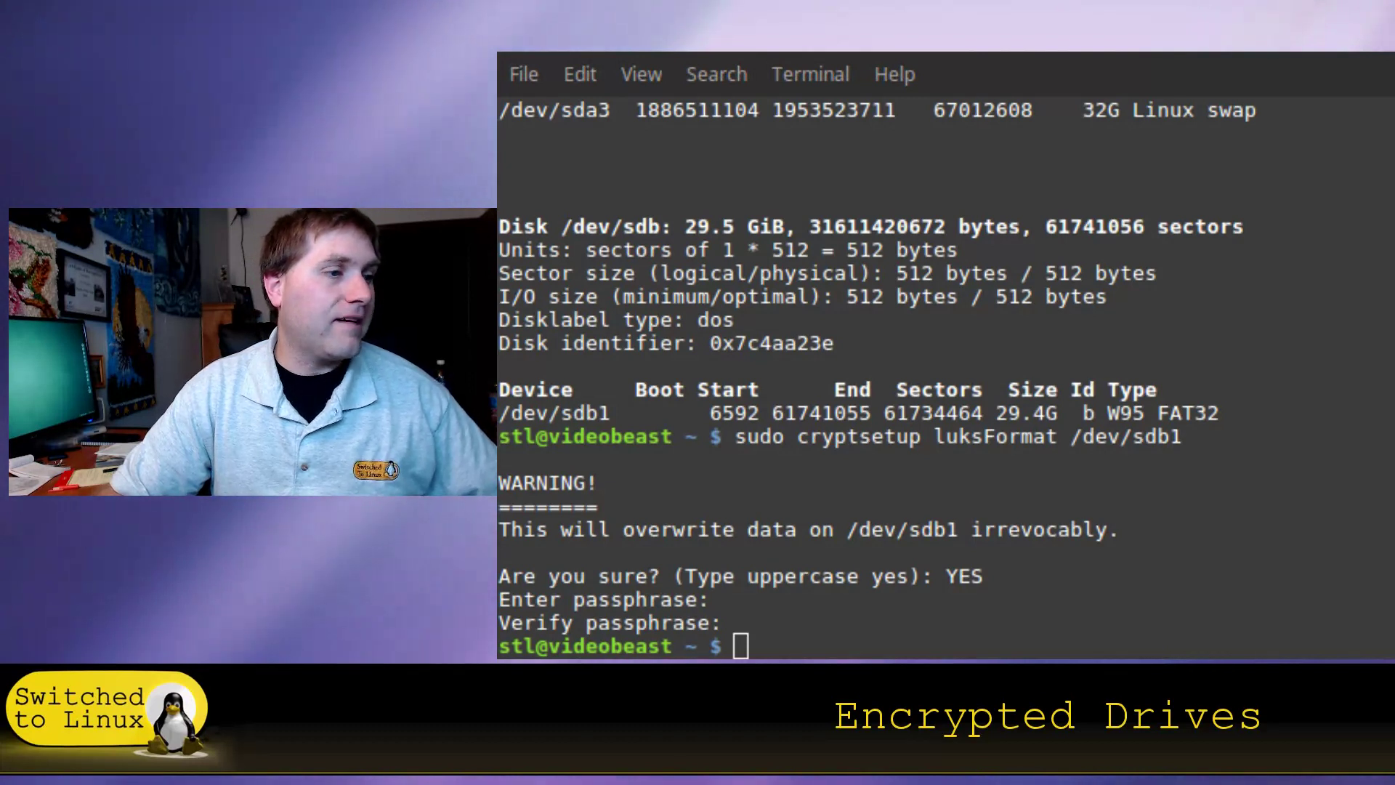
- Run 'sudo cryptsetup luksOpen /dev/sdb1 crypt1' and enter the passphrase
{"action": "left_click", "coordinate": [1077, 486]}
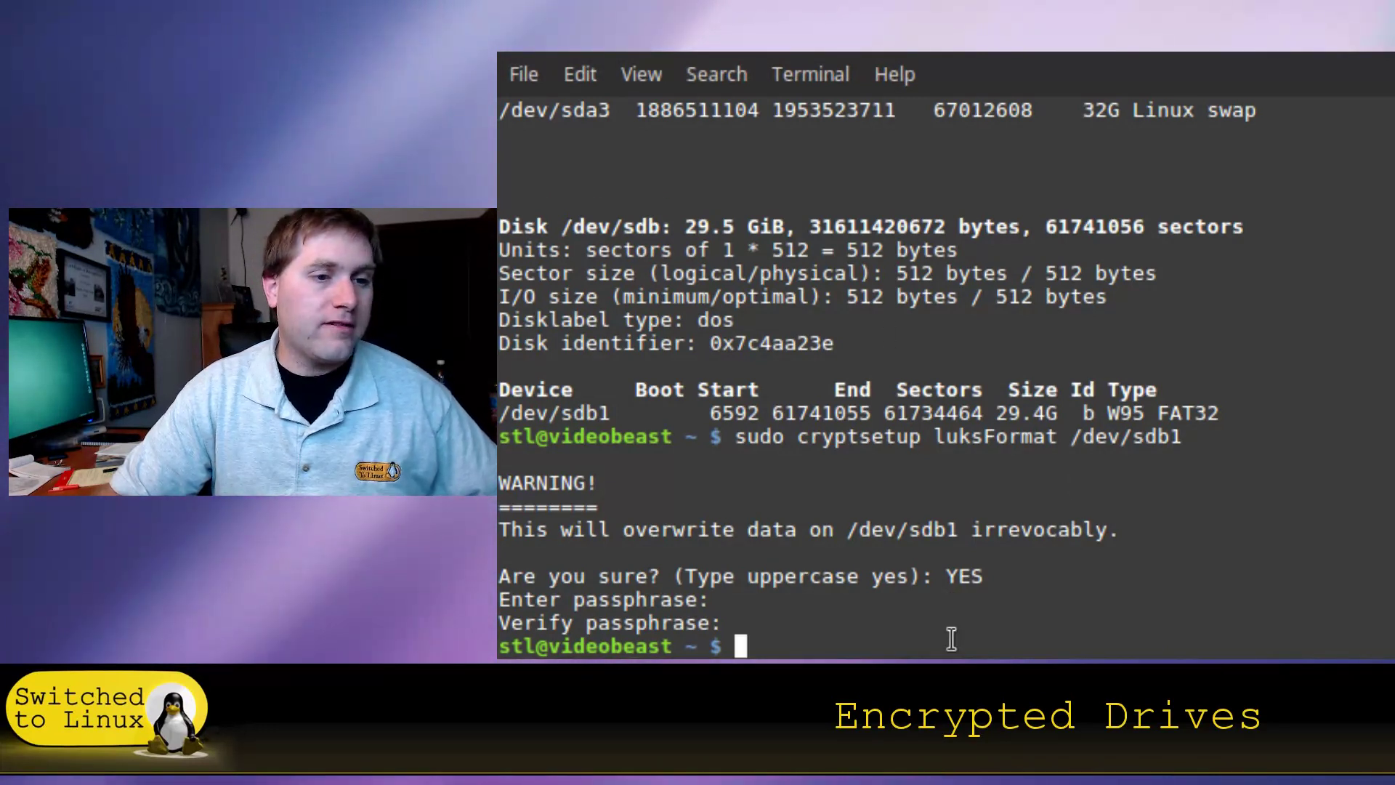
{"action": "type", "text": "sudo c"}
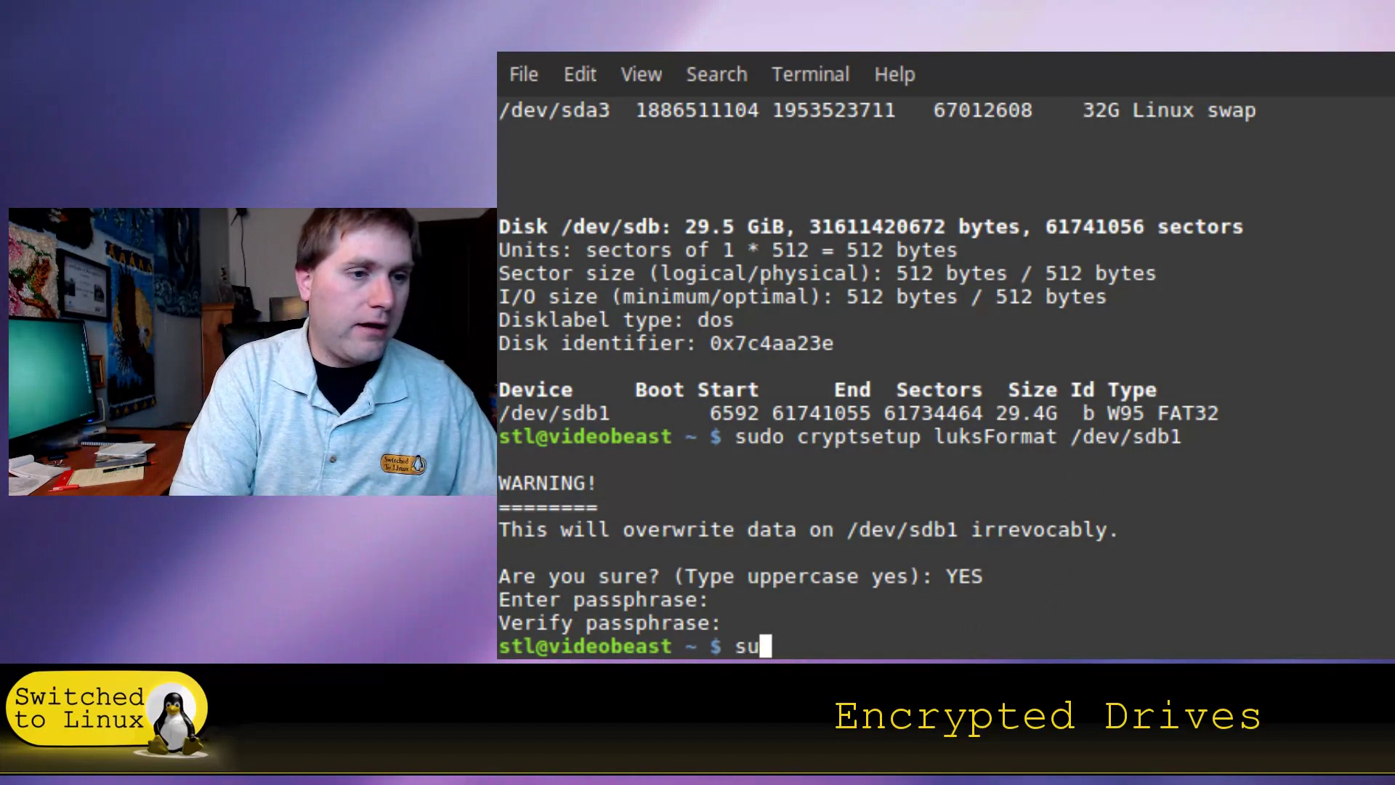
{"action": "type", "text": "ypt"}
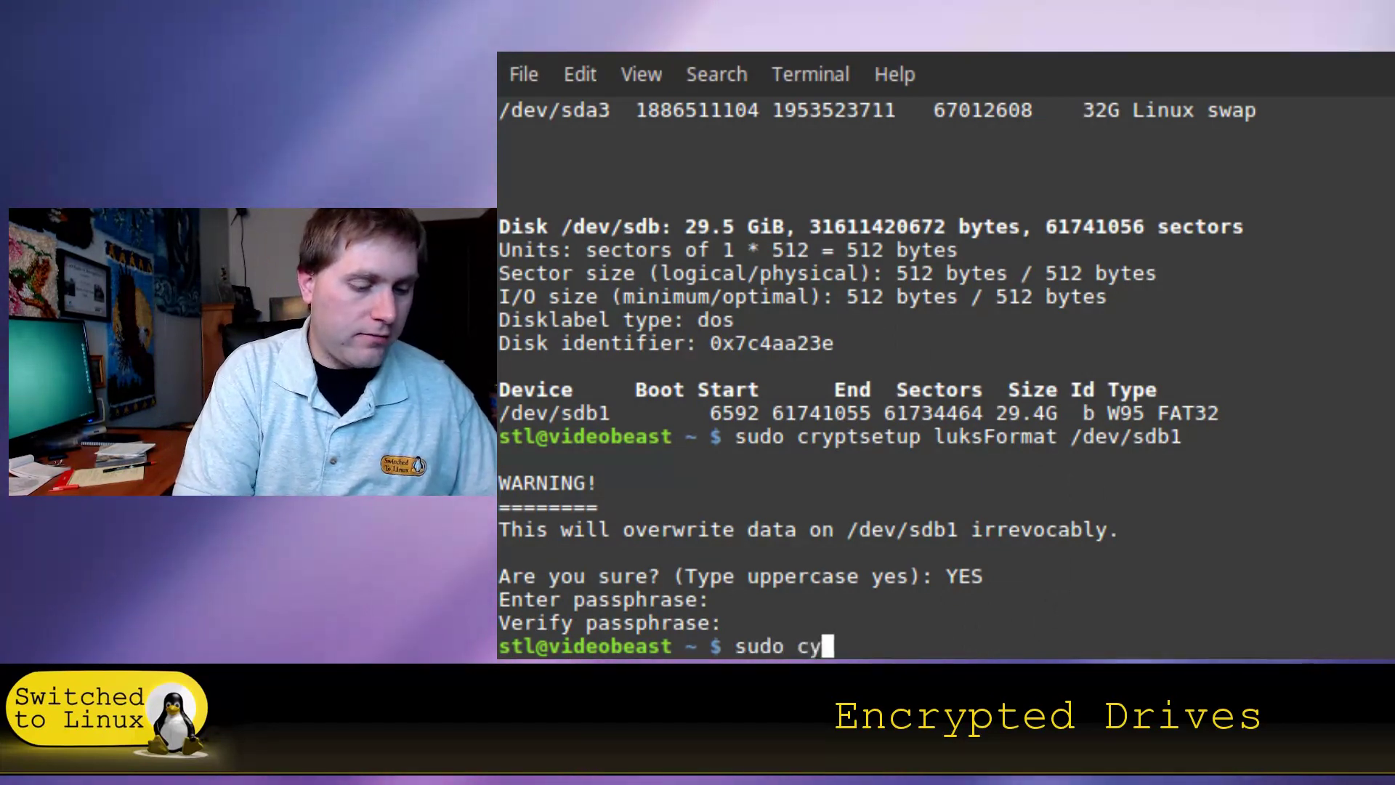
{"action": "key", "text": "BackSpace"}
{"action": "key", "text": "BackSpace"}
{"action": "key", "text": "BackSpace"}
{"action": "type", "text": "r"}
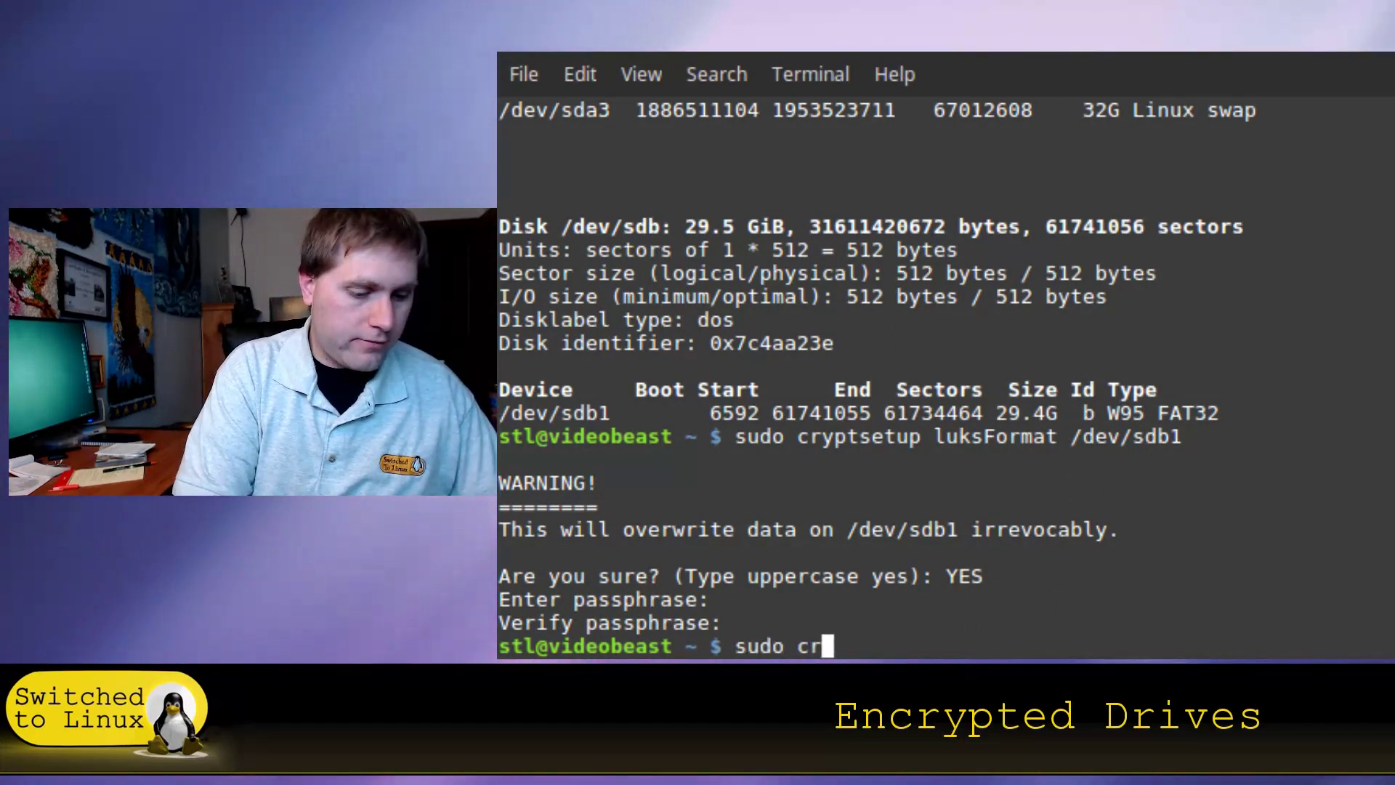
{"action": "type", "text": "yptset"}
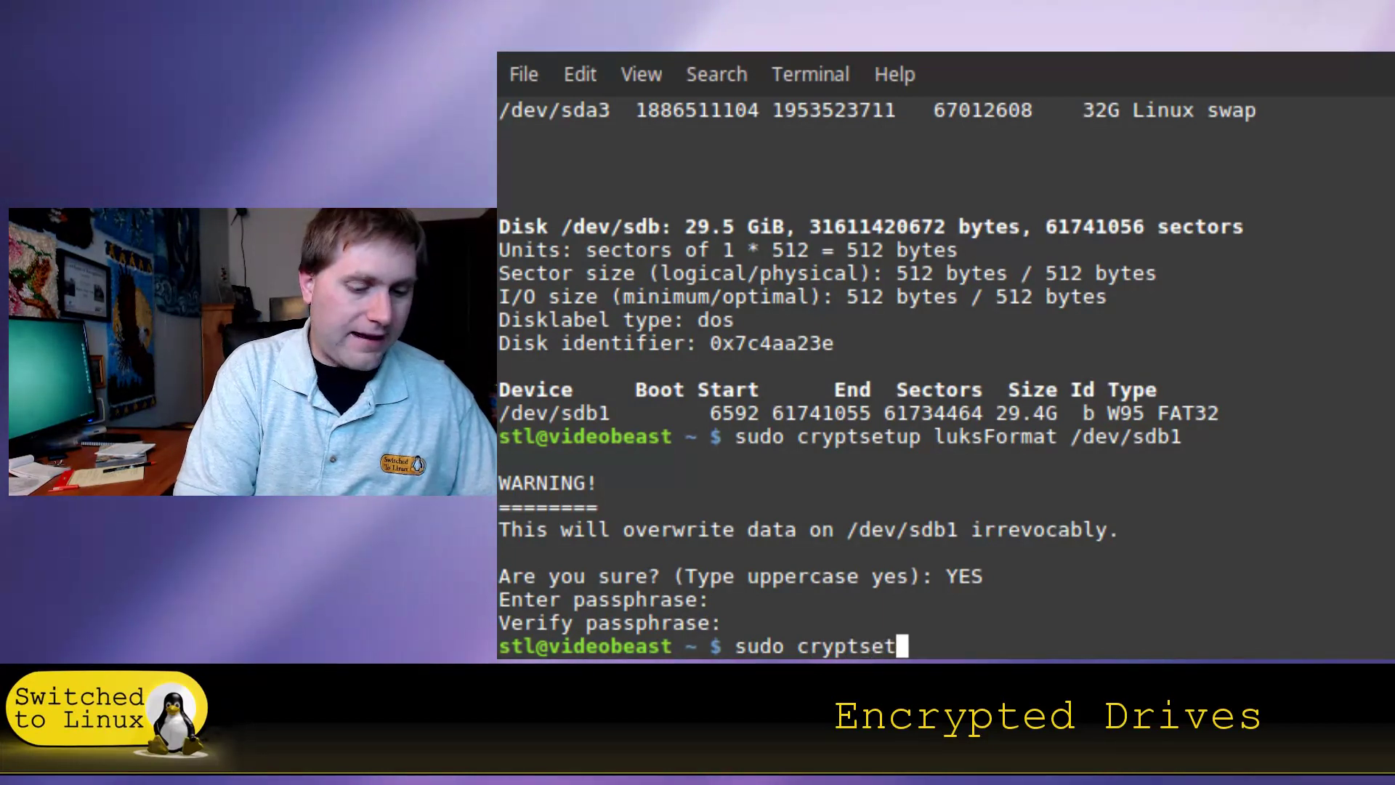
{"action": "type", "text": "up luksOpen "}
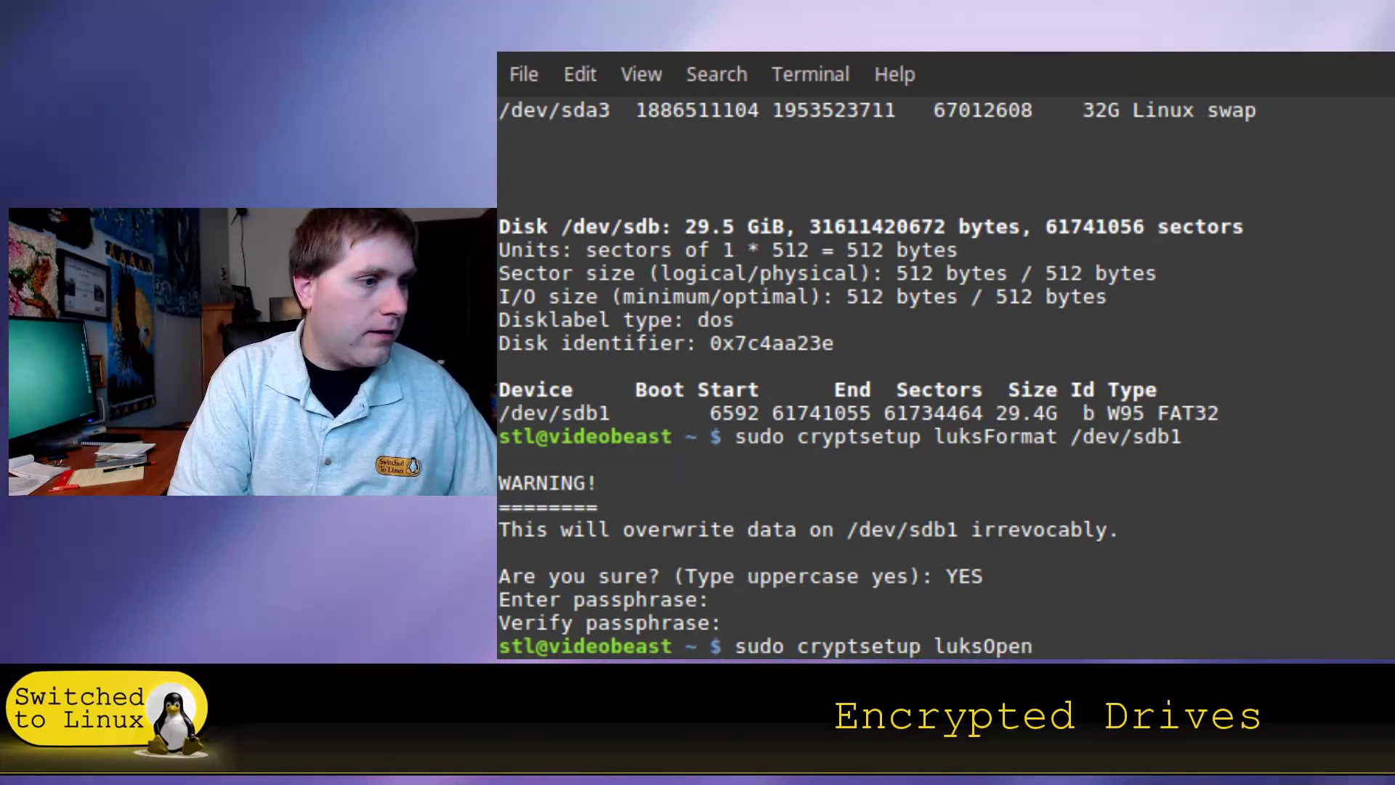
{"action": "type", "text": "/dev/"}
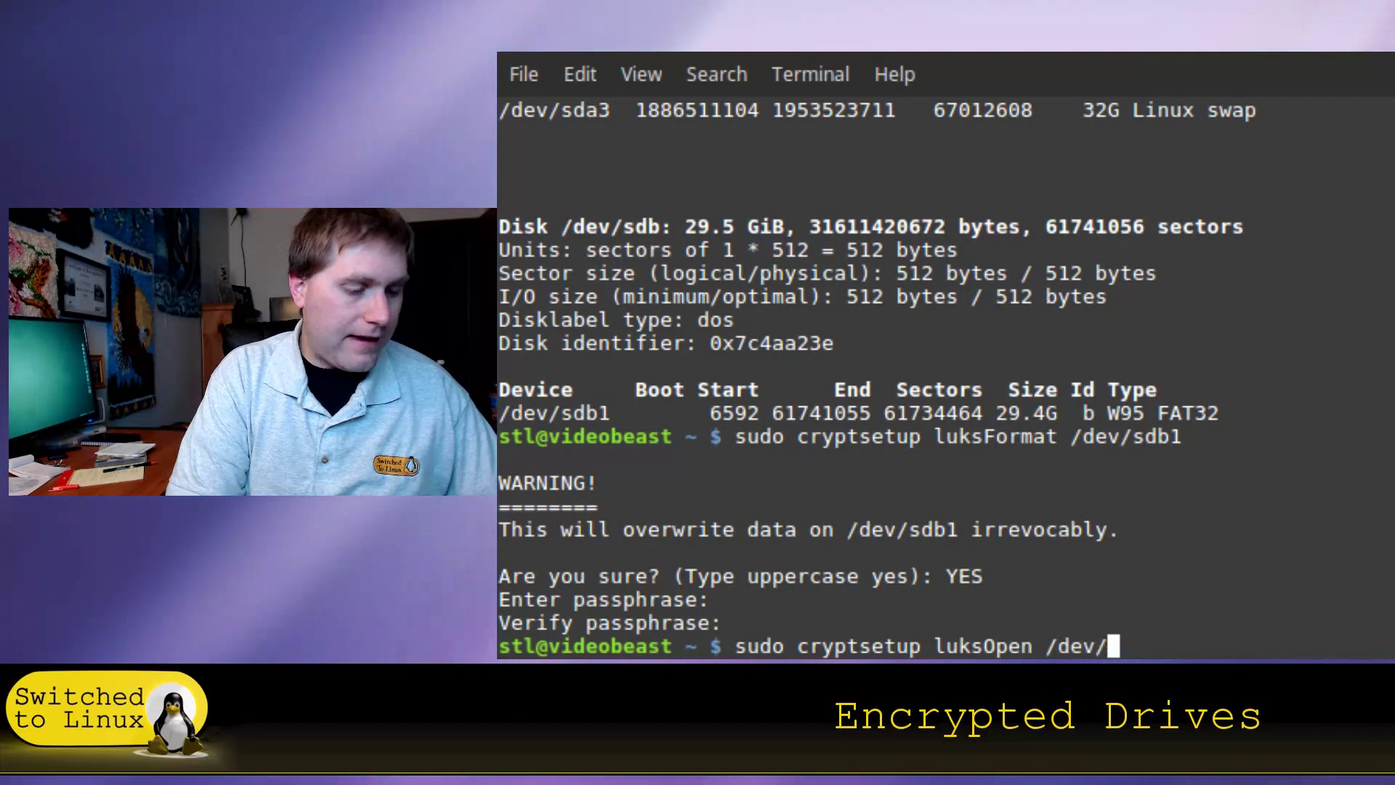
{"action": "type", "text": "sdb1"}
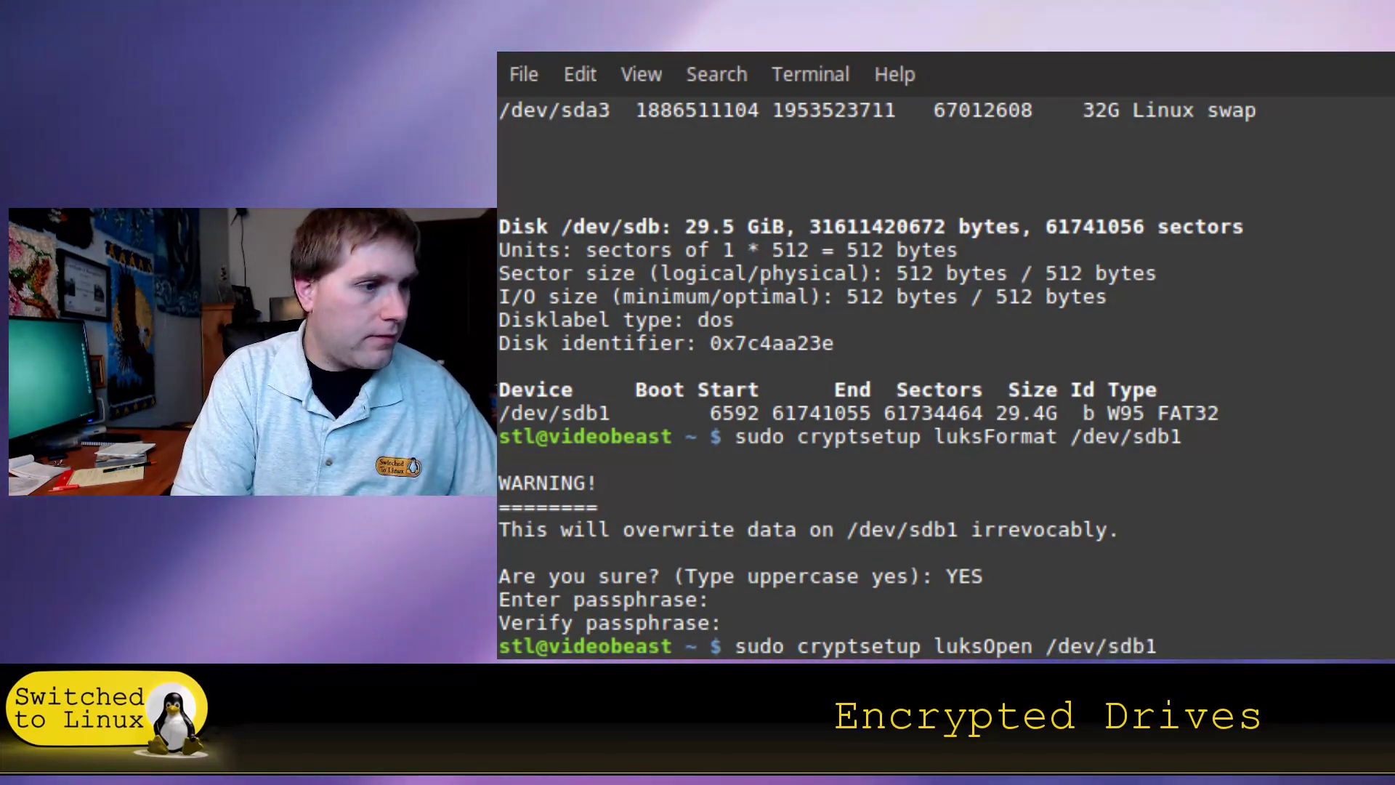
{"action": "type", "text": " crypt"}
{"action": "type", "text": "1"}
{"action": "key", "text": "Return"}
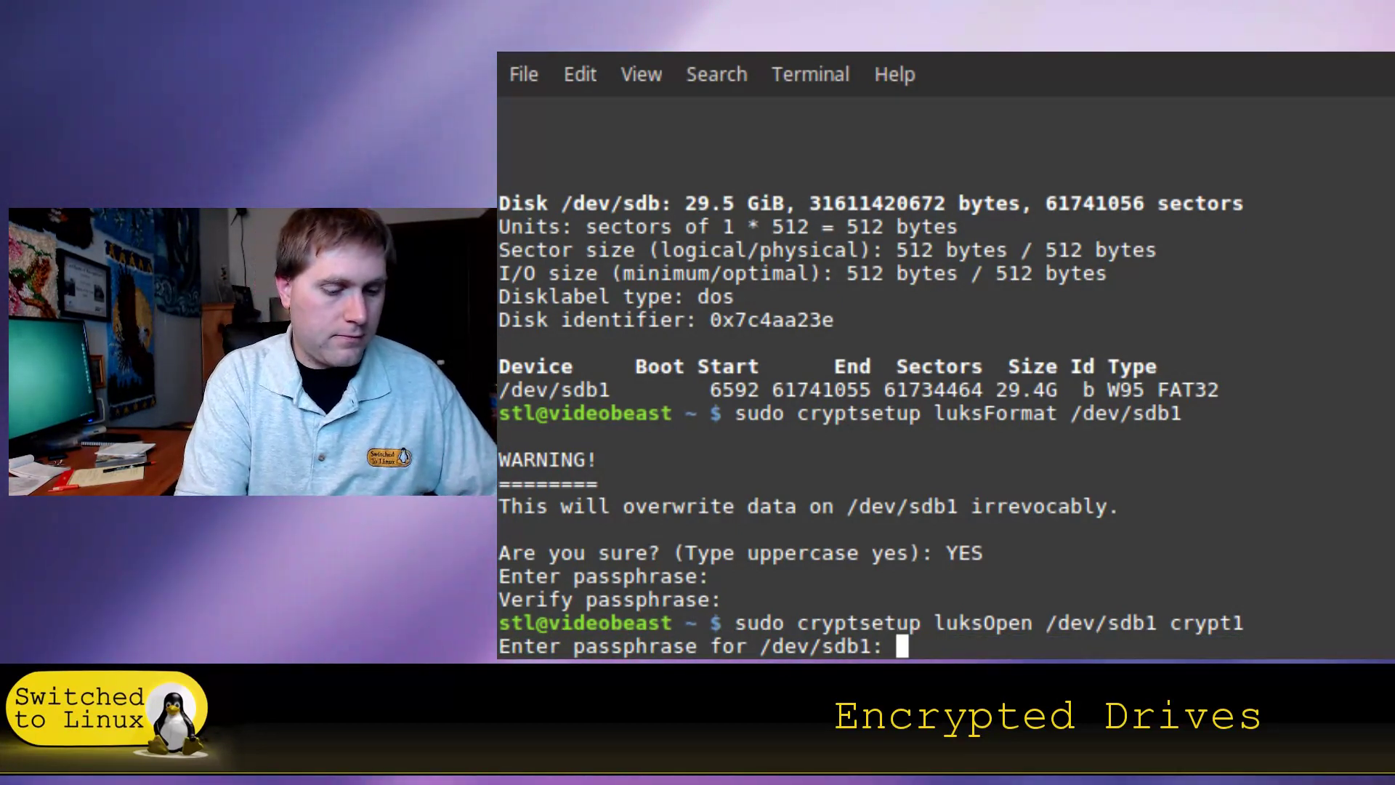
{"action": "key", "text": "Return"}
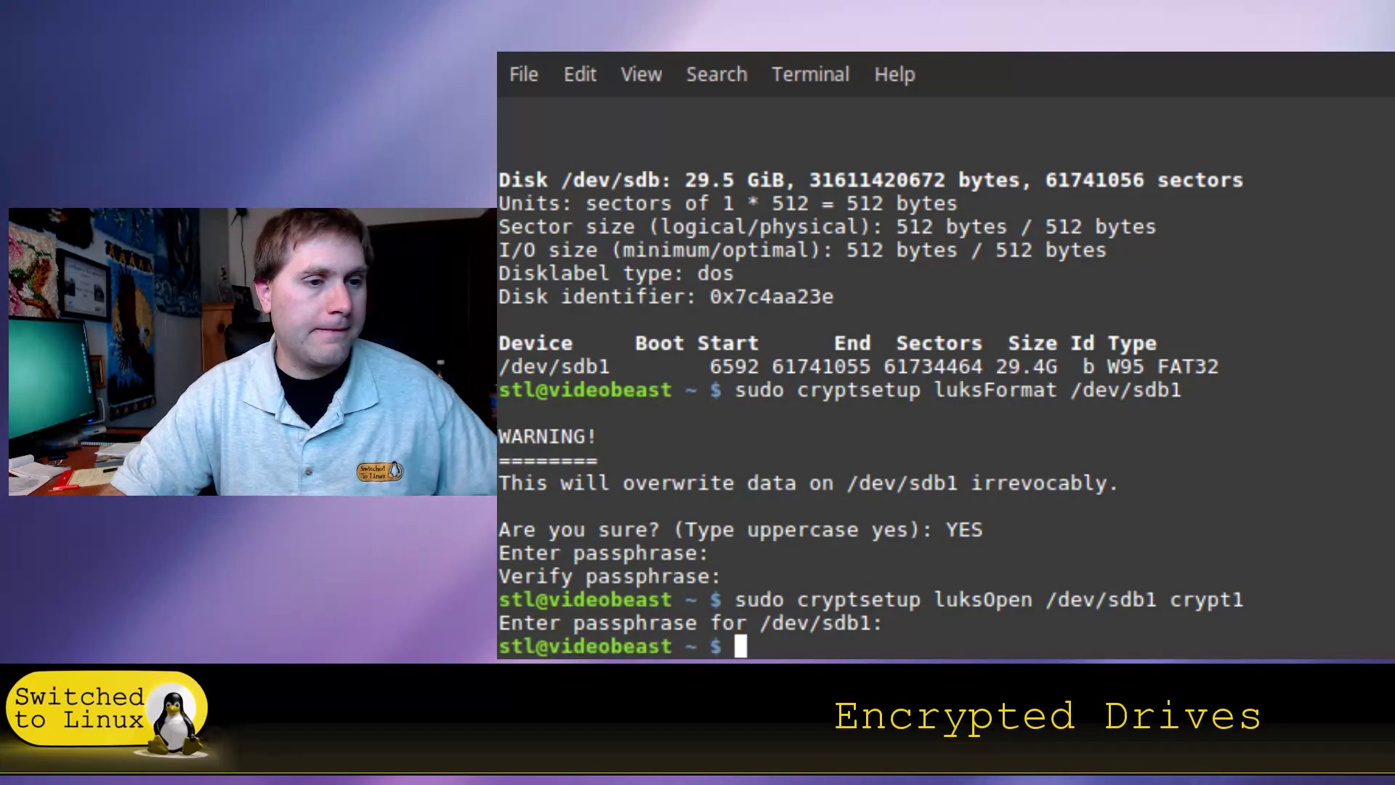